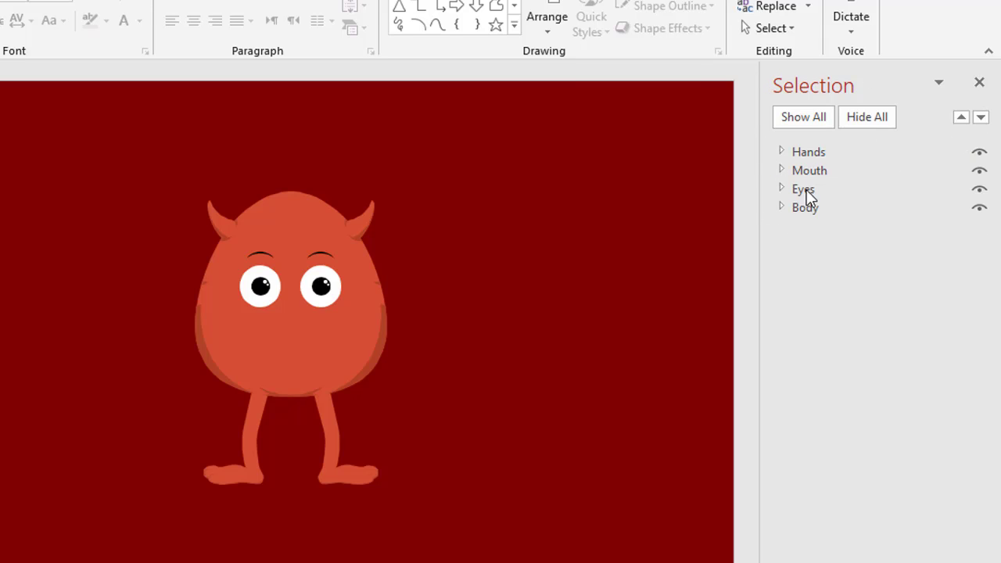
Step: Expand the Hands group and preview the hands 6 pose on the character, leaving it hidden
click(782, 151)
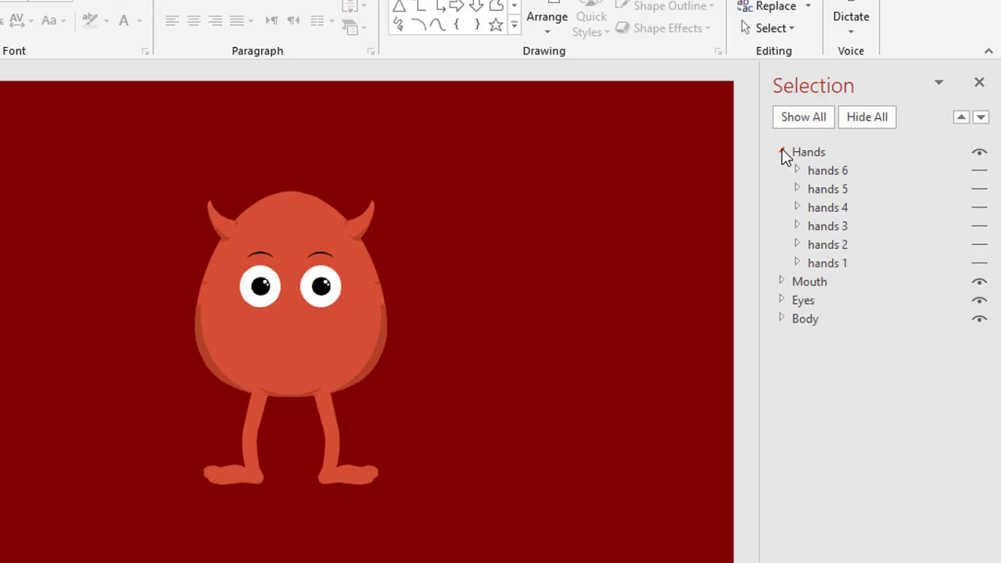
click(980, 171)
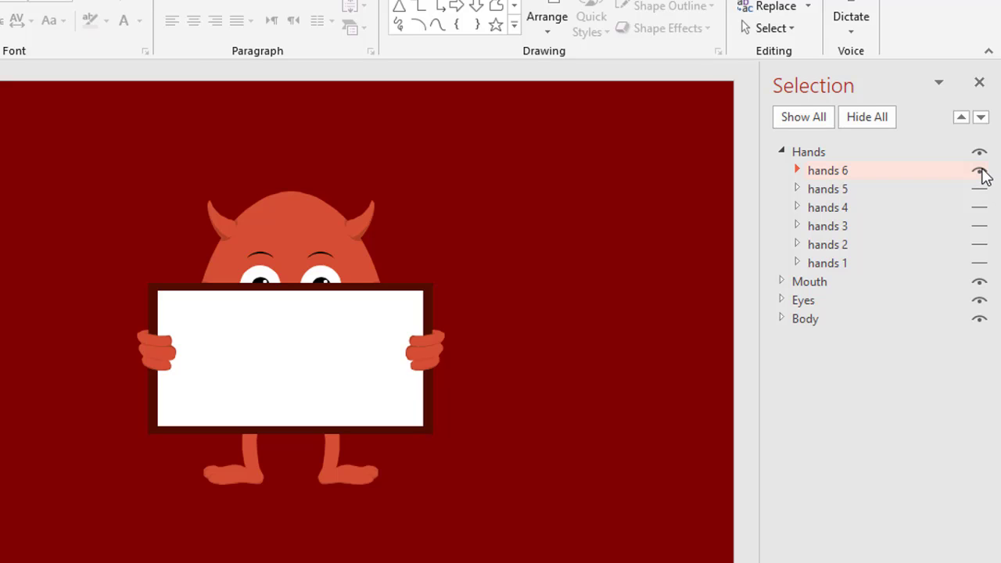
click(979, 171)
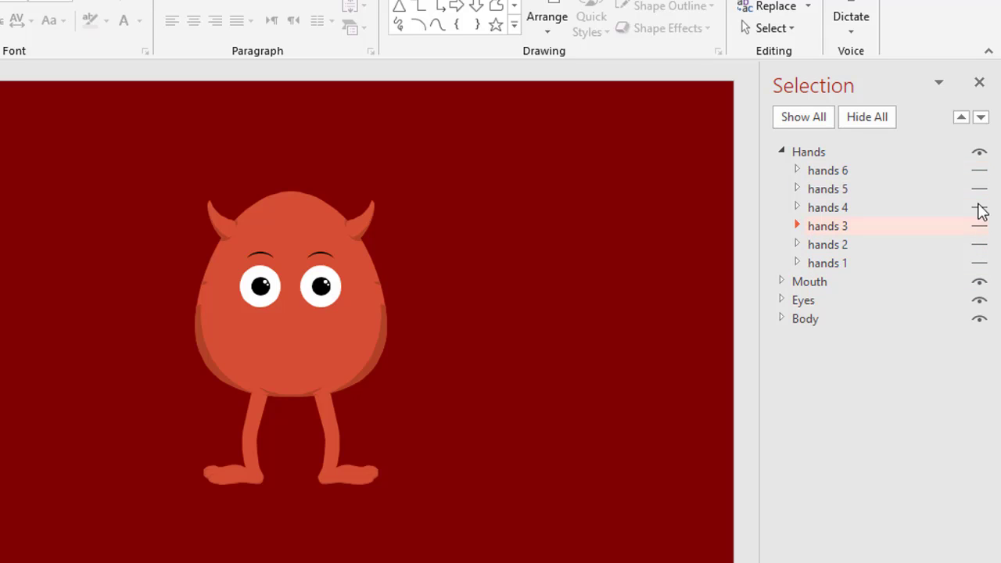
click(978, 171)
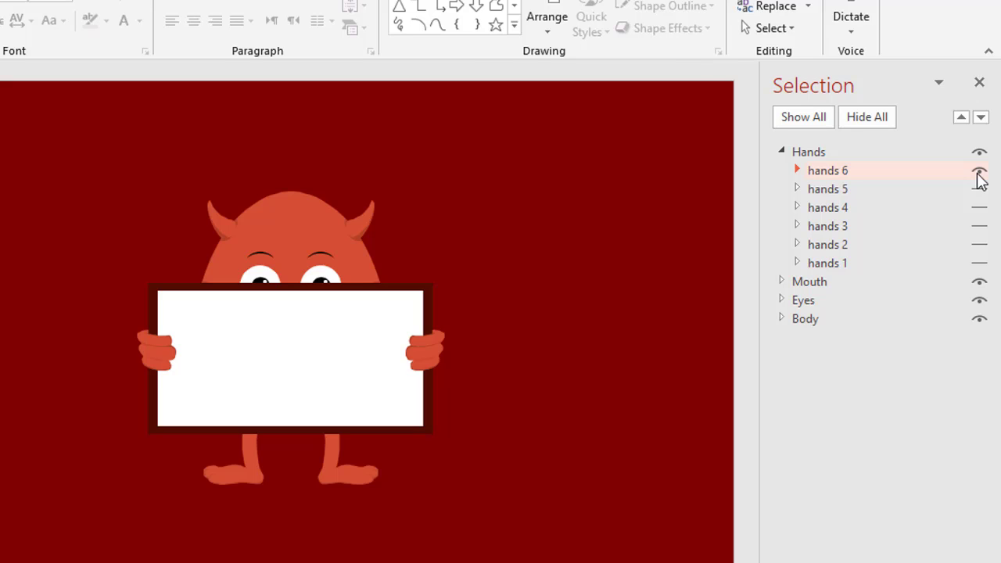
click(978, 171)
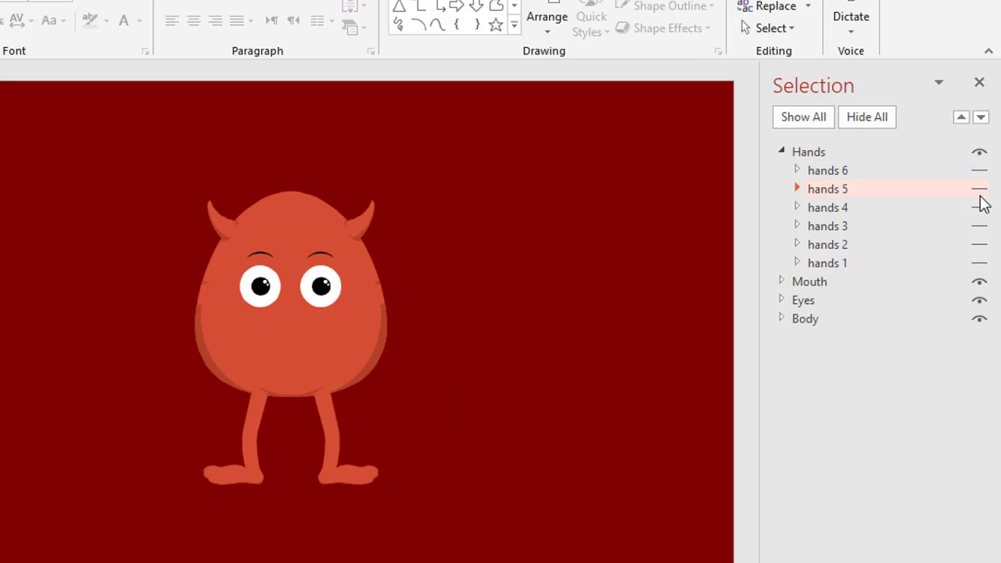
Step: Preview the hands 5, hands 4, hands 3 and hands 2 poses in turn, leaving all four hidden
click(978, 192)
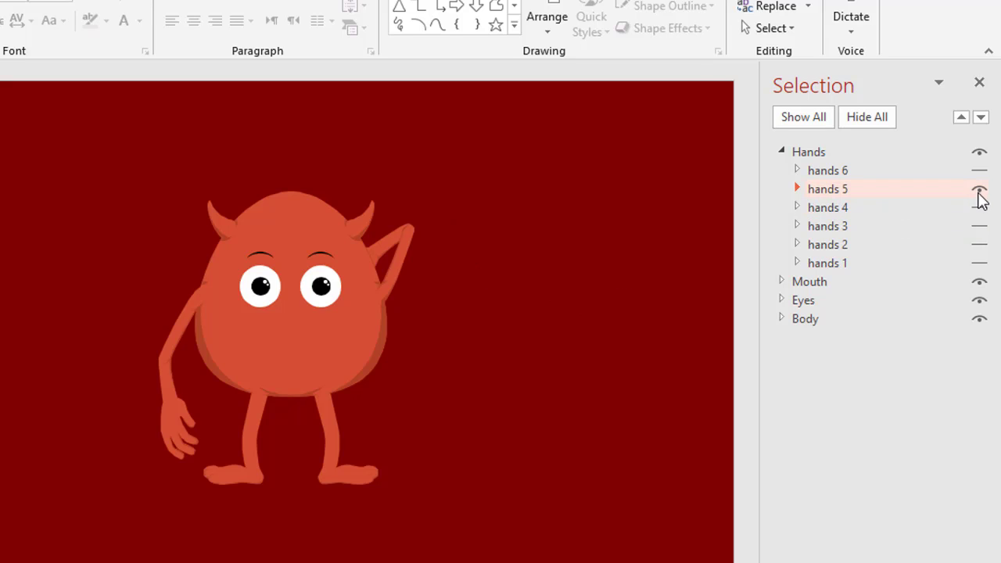
click(979, 190)
click(979, 207)
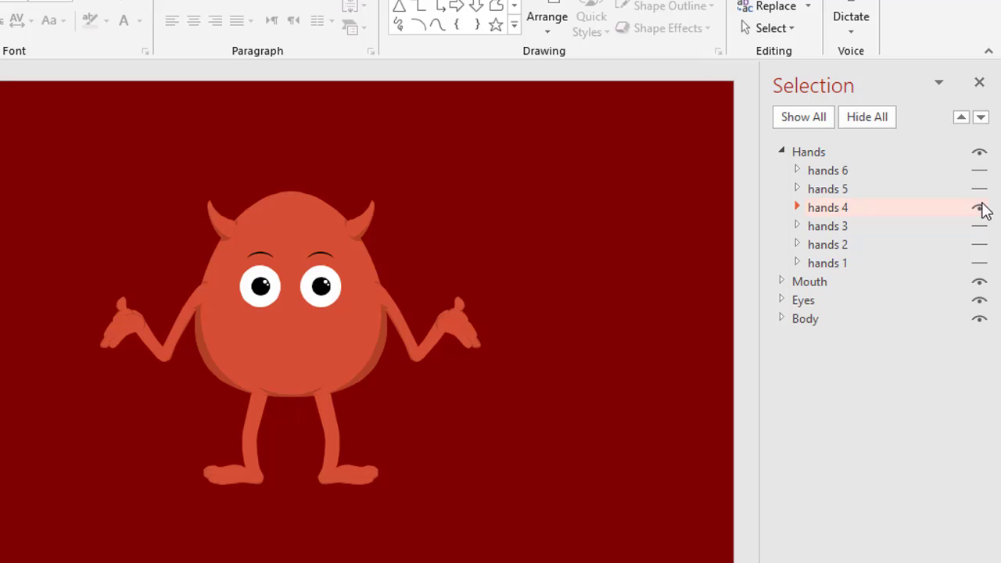
click(980, 207)
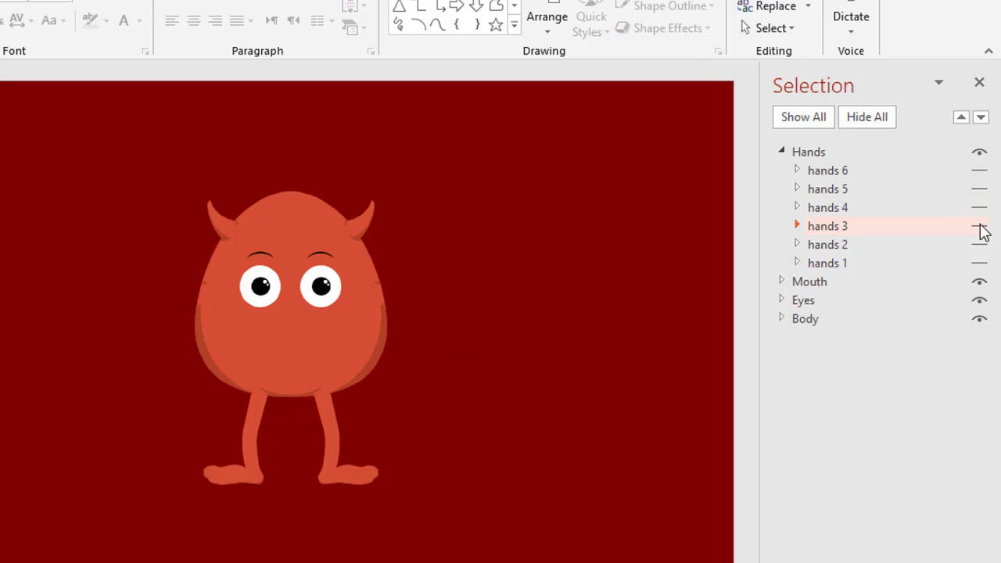
click(980, 226)
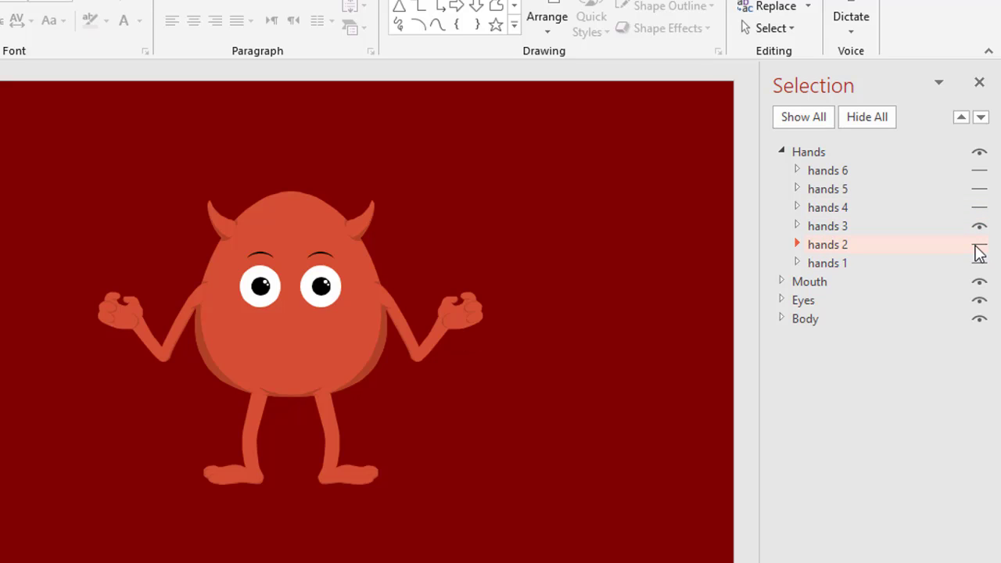
click(980, 244)
click(980, 262)
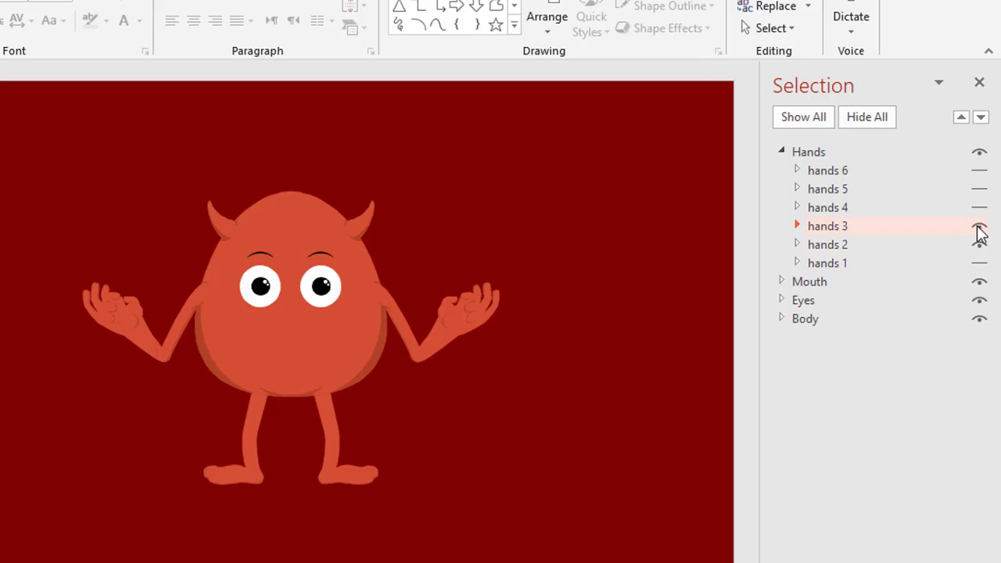
click(980, 229)
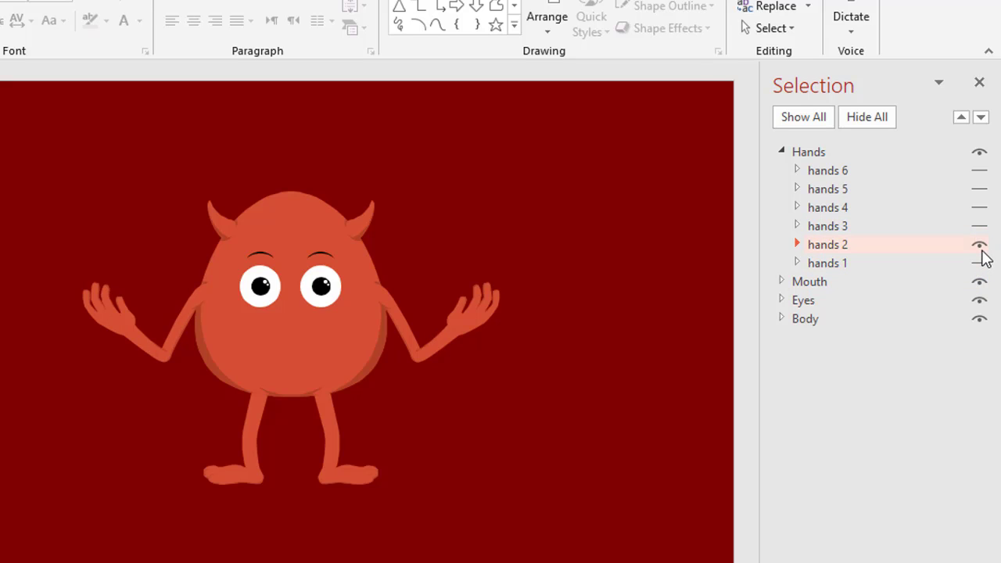
click(979, 246)
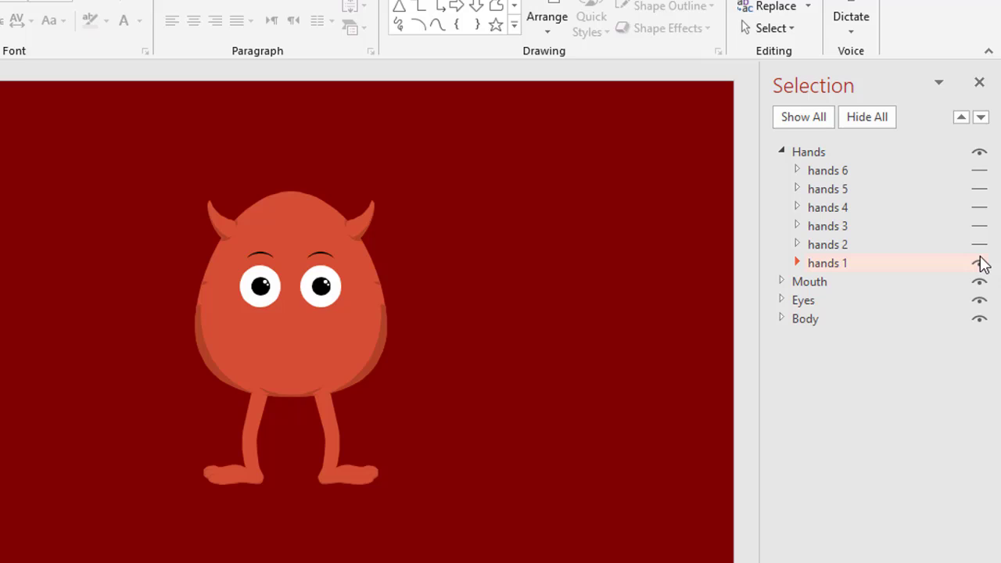
Step: Make hands 1 the character's visible arm pose and collapse the Hands group
click(979, 262)
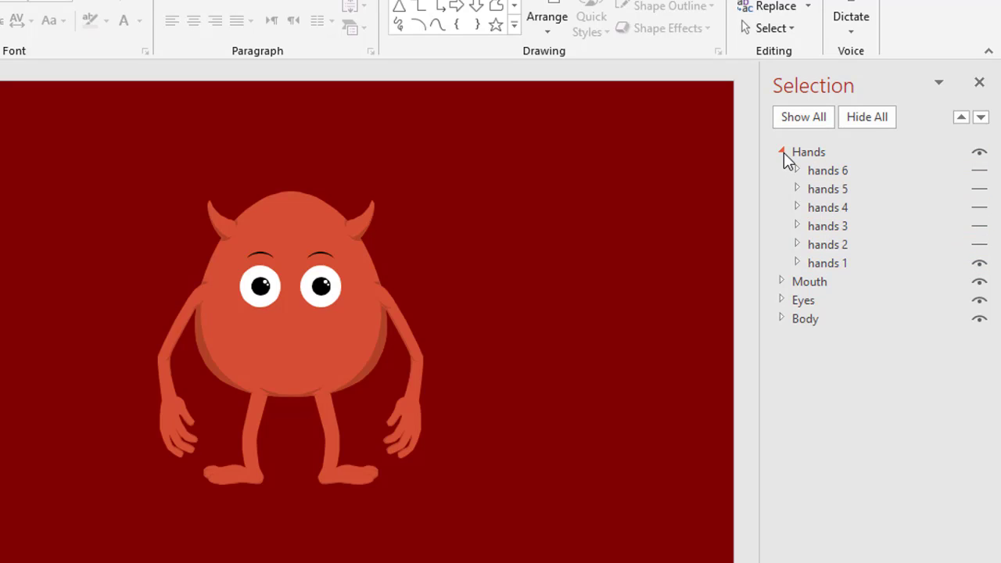
click(782, 152)
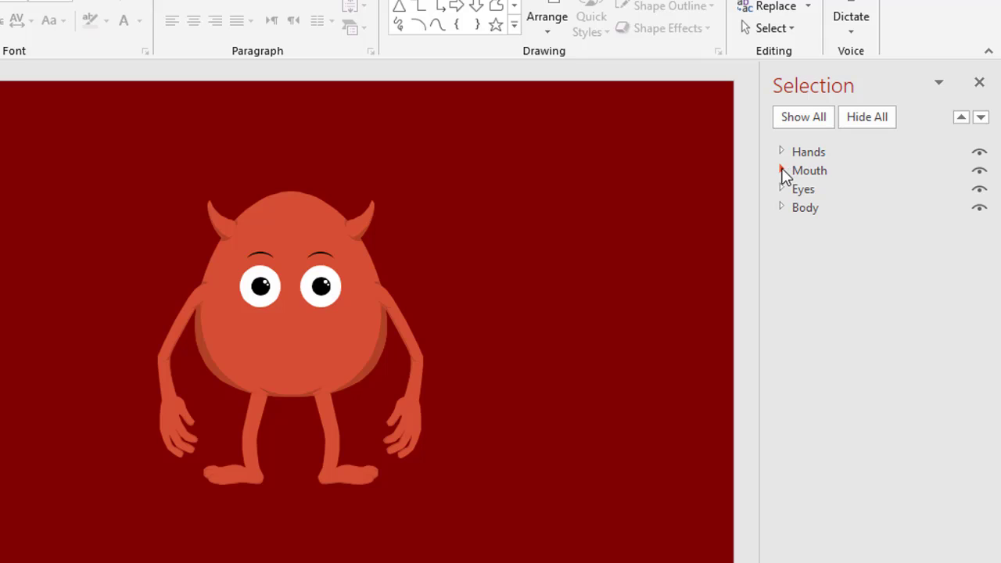
Step: Expand the Mouth group and collapse mouth types 1 to 4 inside it
click(782, 170)
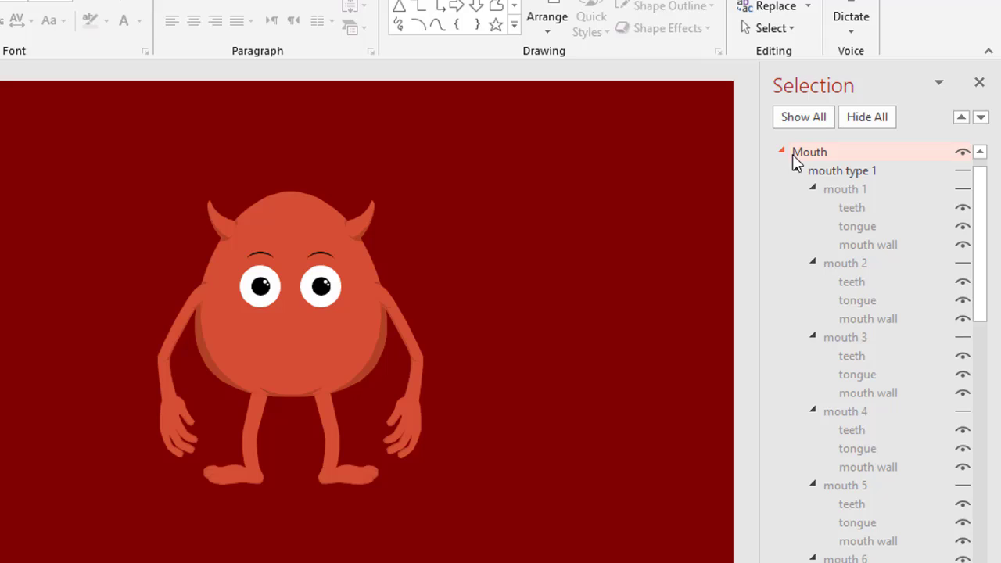
click(783, 151)
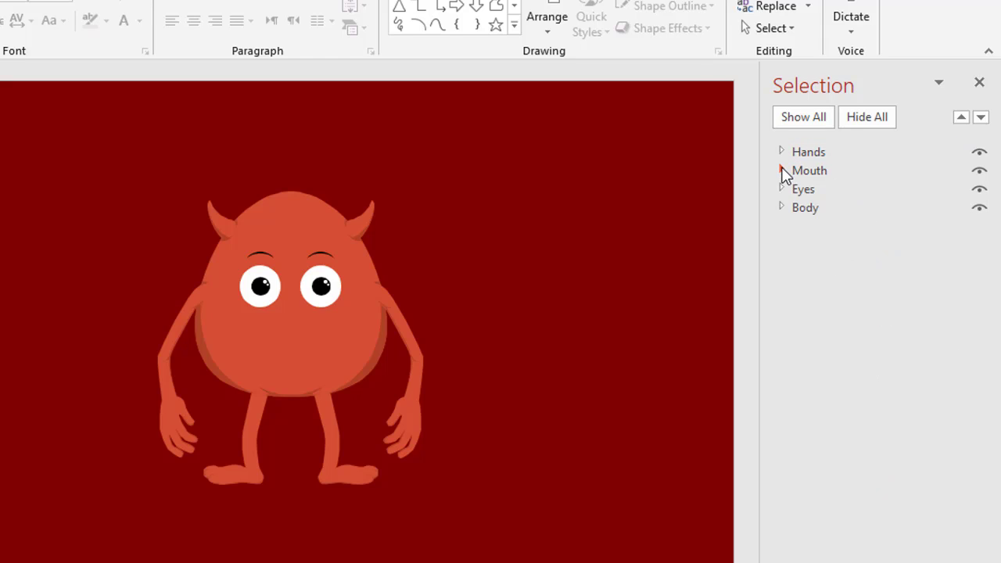
click(782, 170)
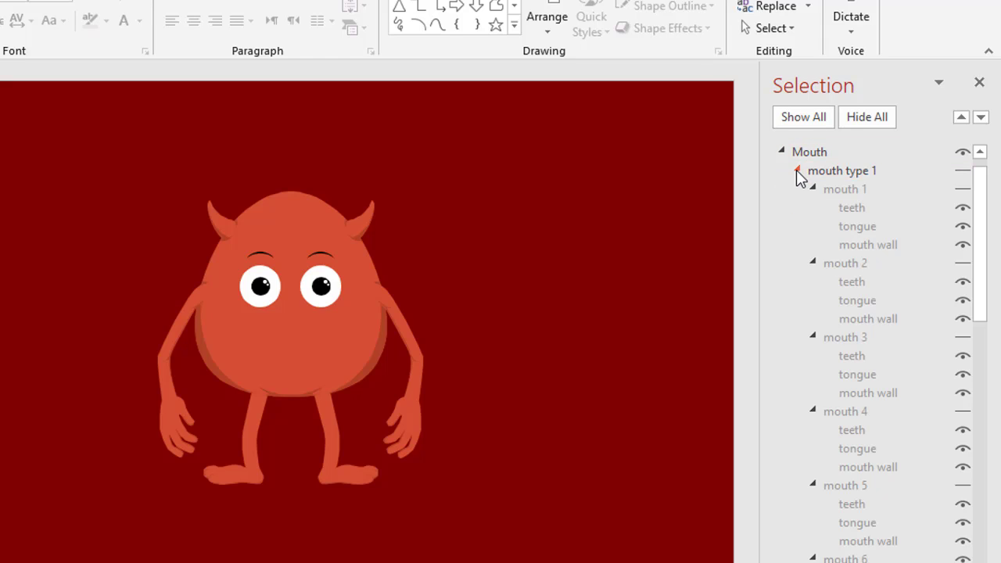
click(797, 170)
click(798, 190)
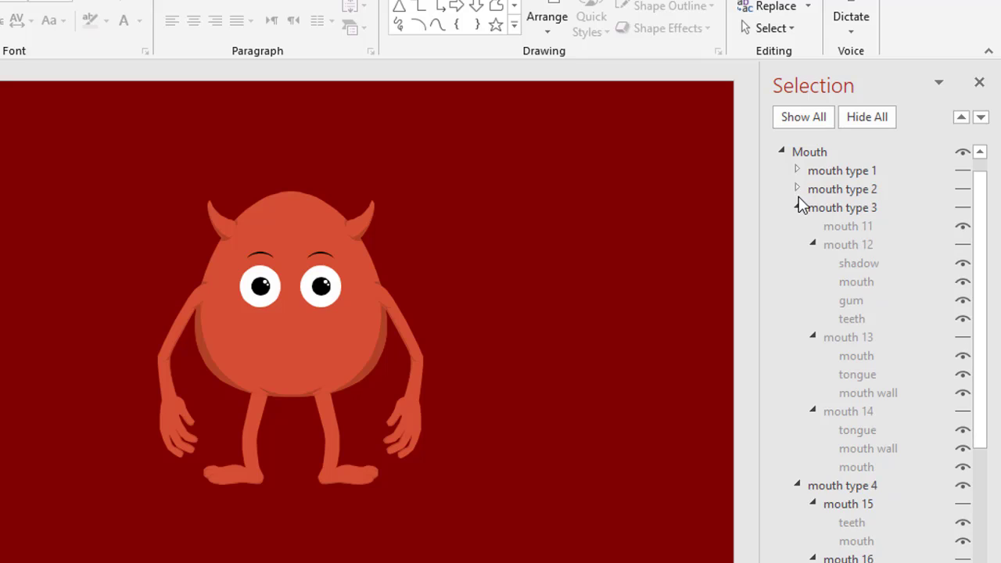
click(798, 209)
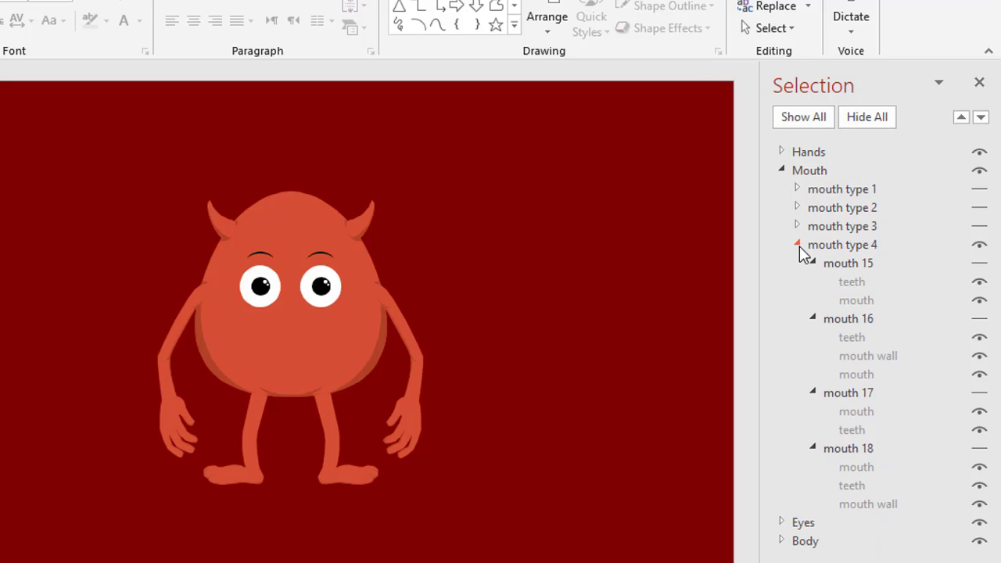
click(798, 245)
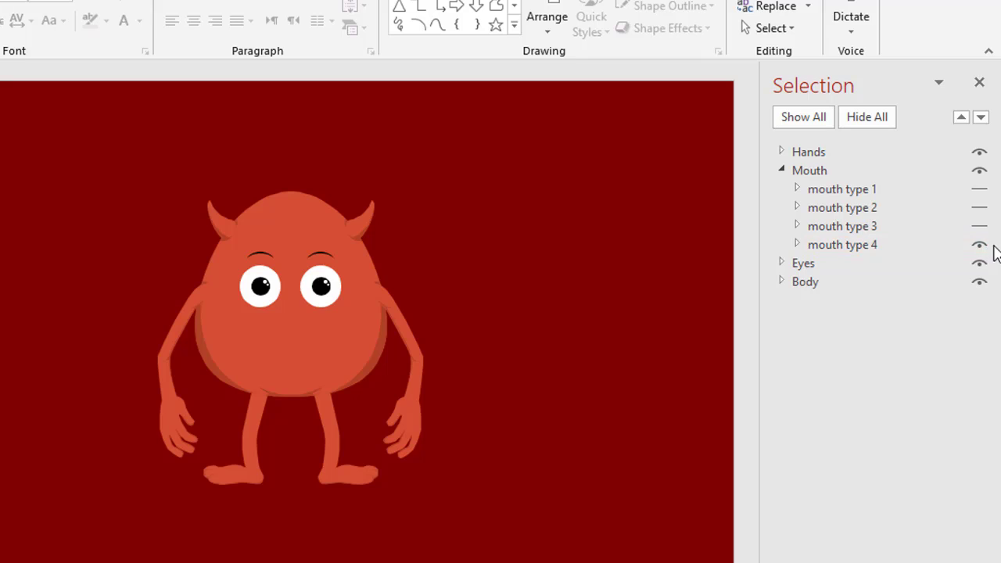
Step: Expand mouth type 4 and collapse its mouth 15, 16, 17 and 18 subgroups
click(797, 245)
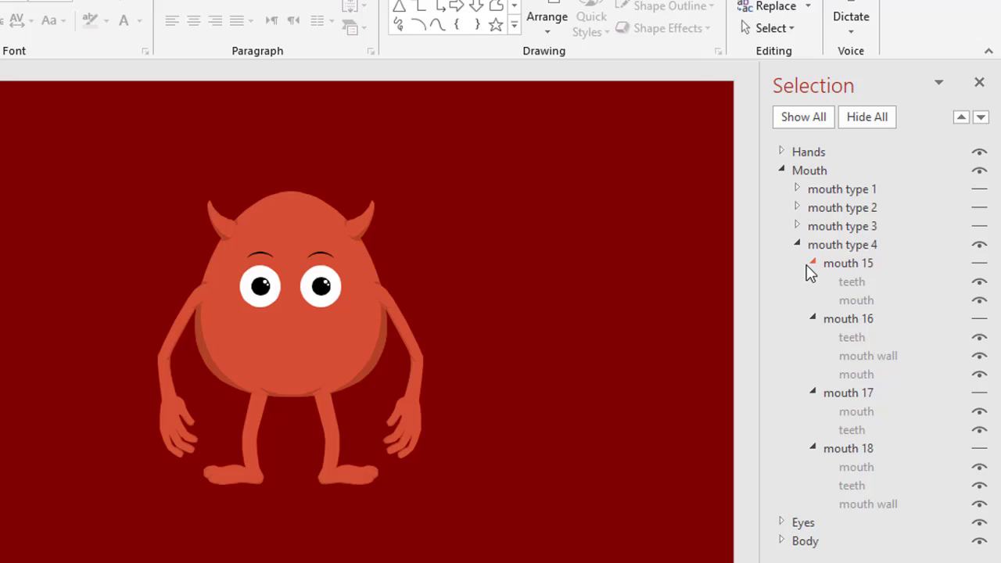
click(813, 264)
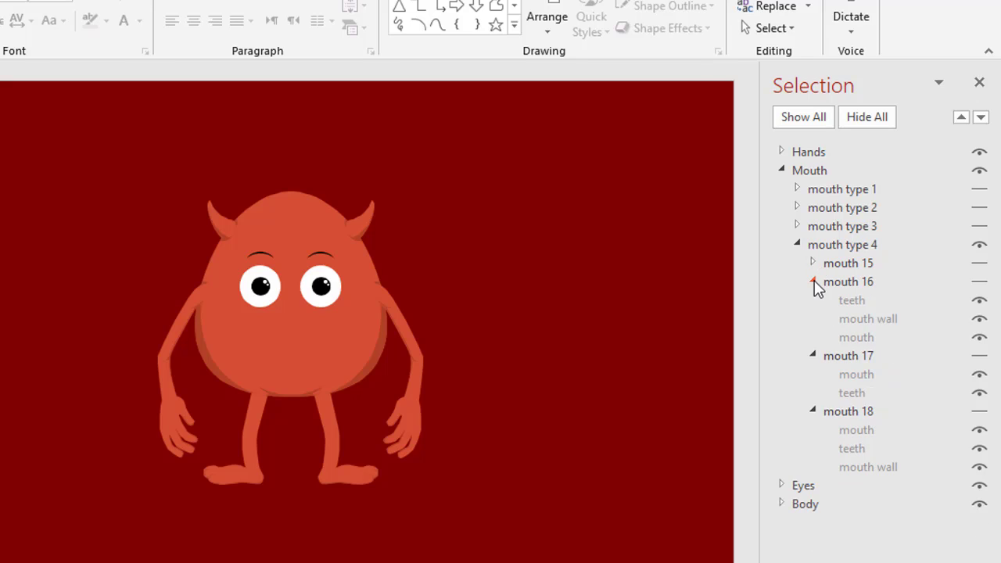
click(813, 282)
click(813, 301)
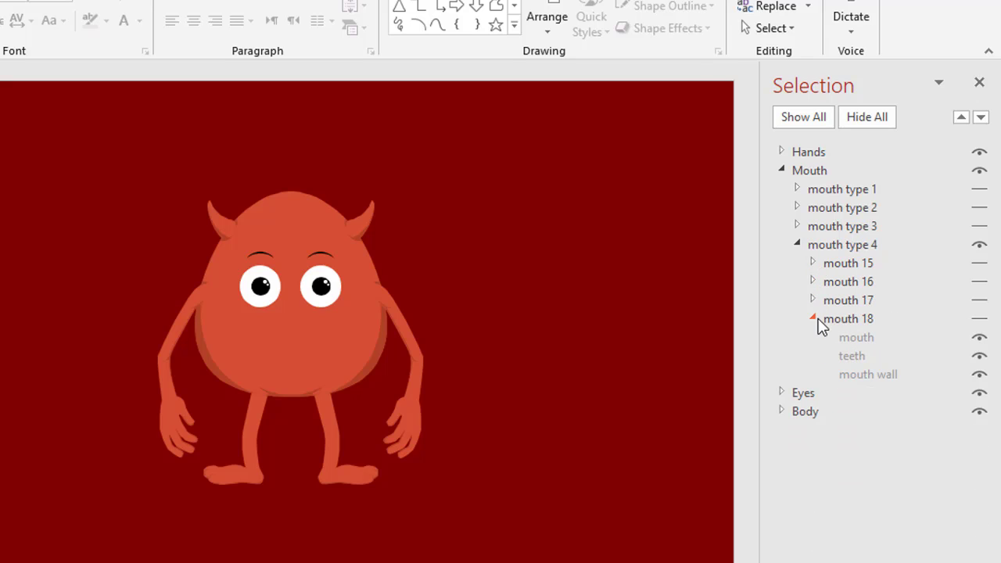
click(813, 319)
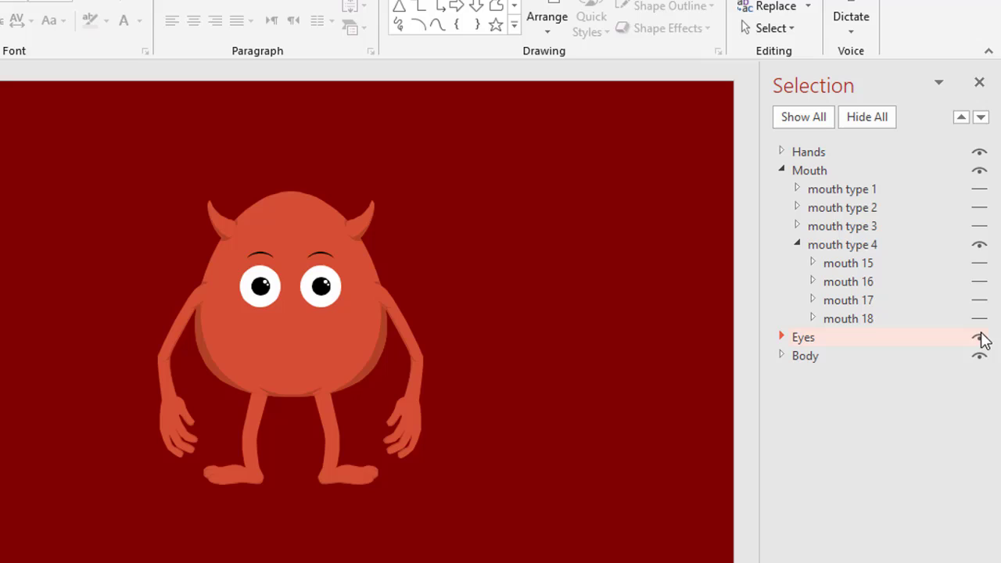
Step: Preview mouth 15, mouth 16, mouth 17 and mouth 18 one after another, hiding each again
click(978, 264)
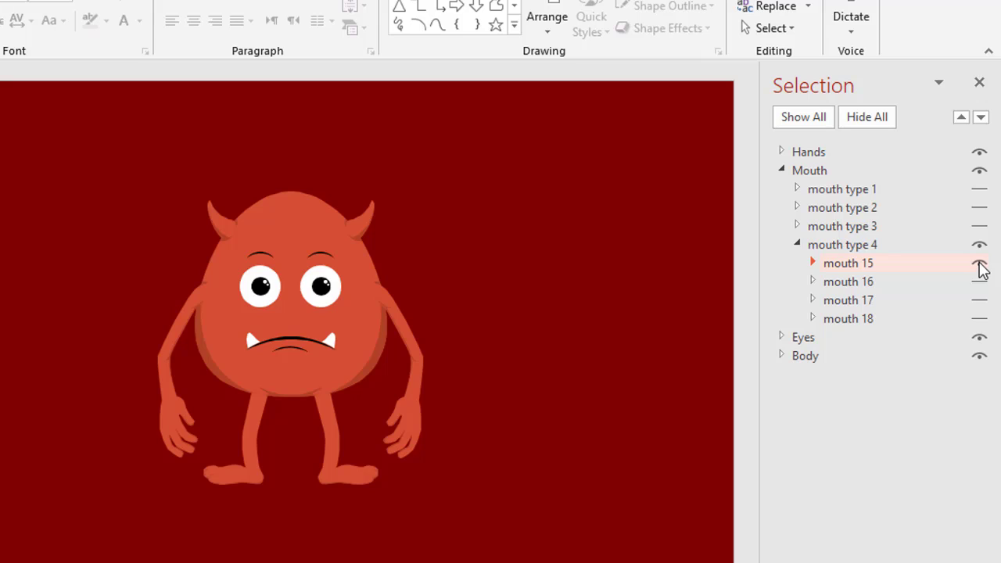
click(978, 266)
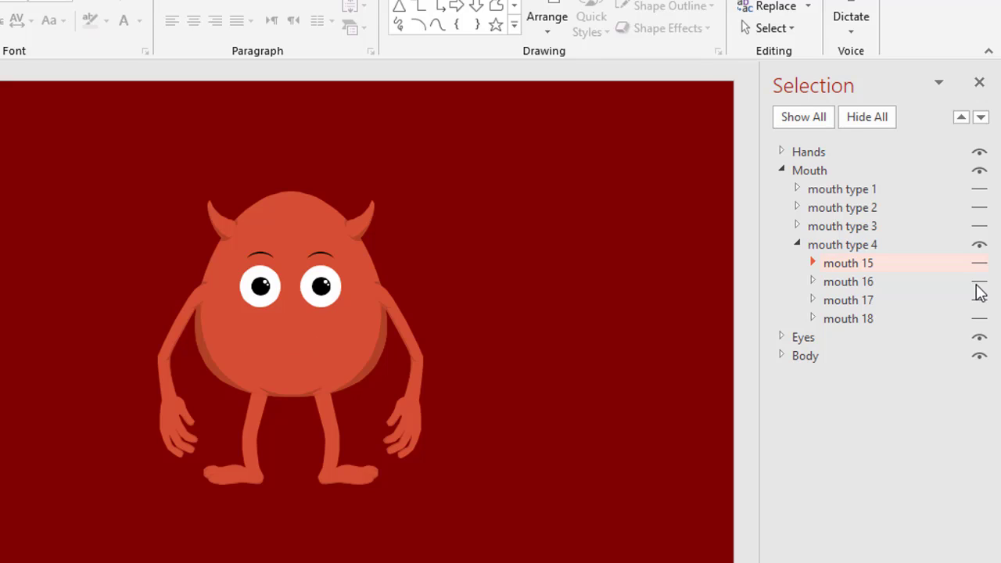
click(979, 283)
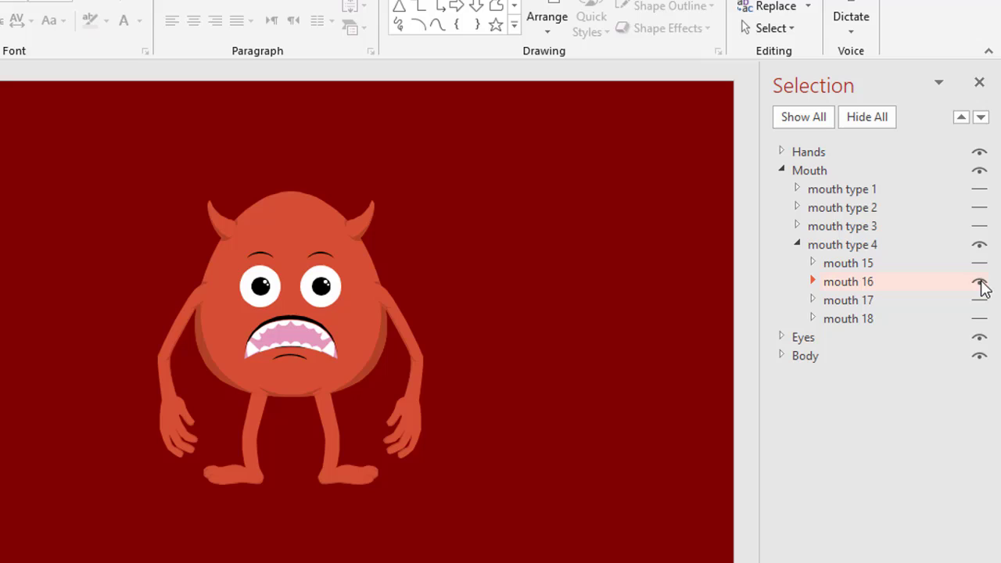
click(981, 283)
click(980, 302)
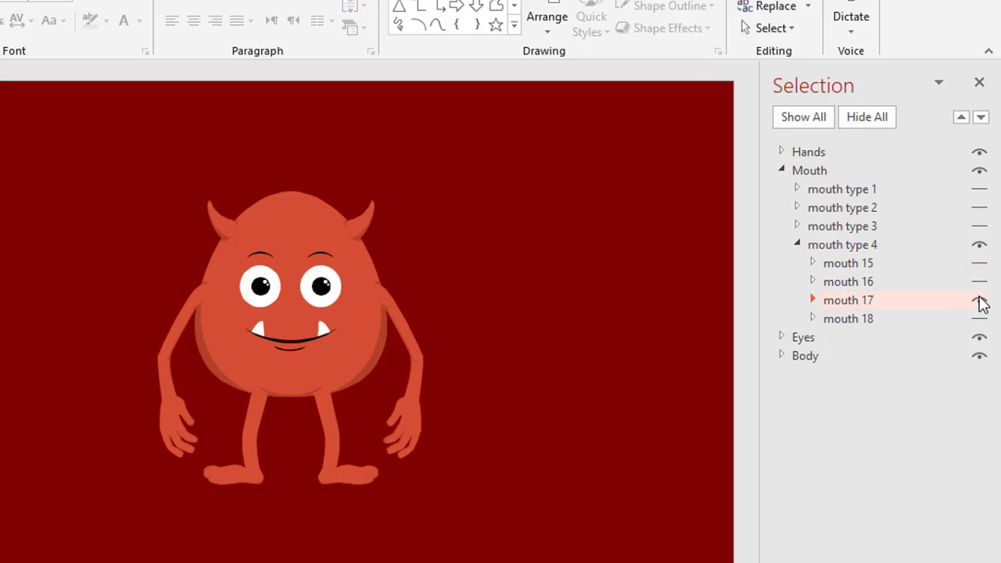
click(980, 302)
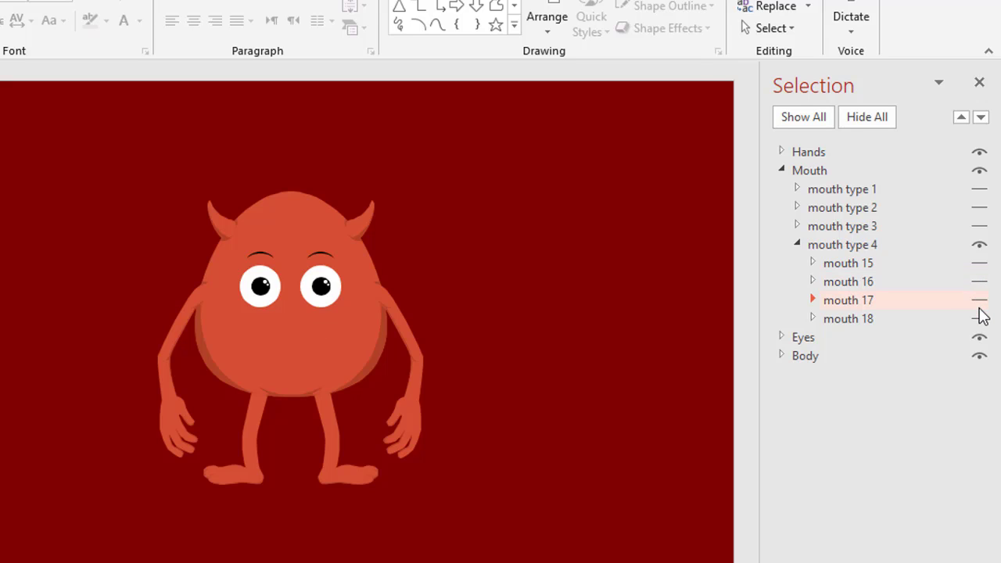
click(980, 320)
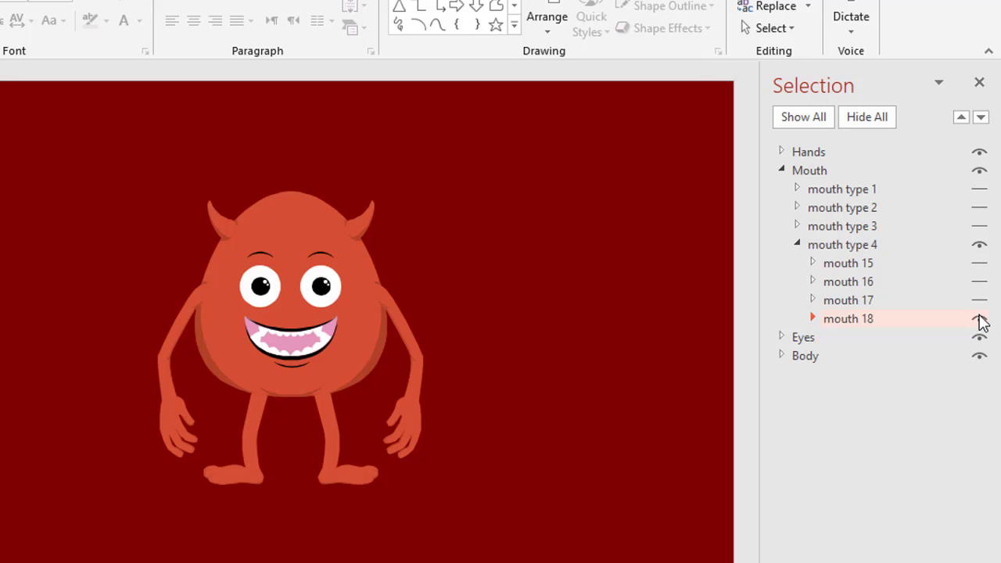
click(981, 320)
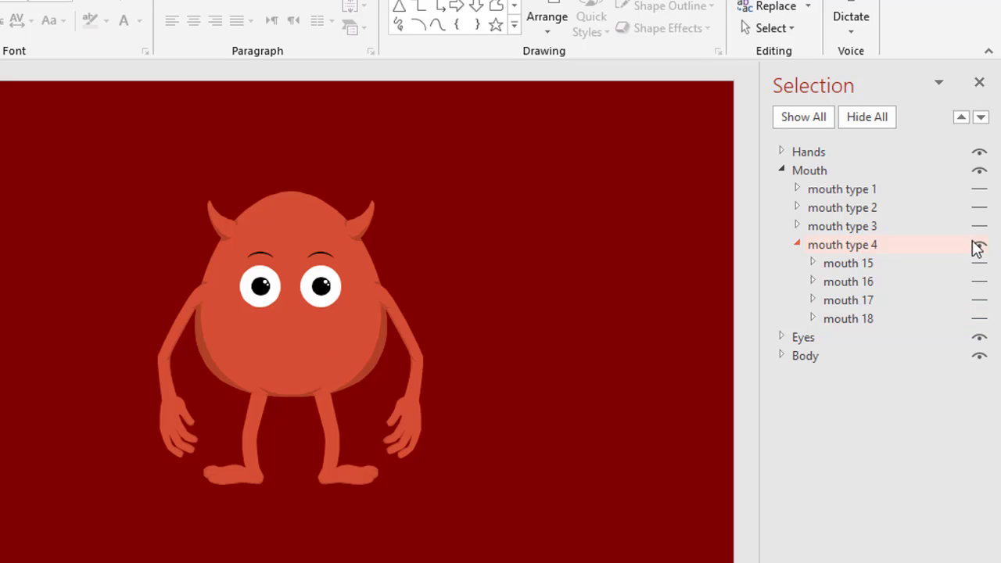
Step: Collapse and hide mouth type 4, and make mouth type 3 visible in its place
click(797, 244)
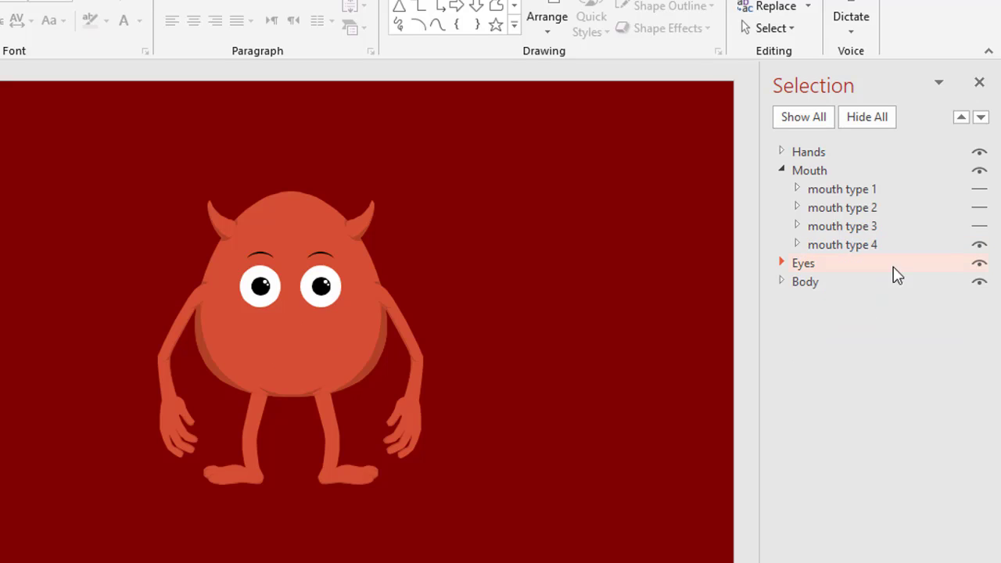
click(978, 245)
click(979, 226)
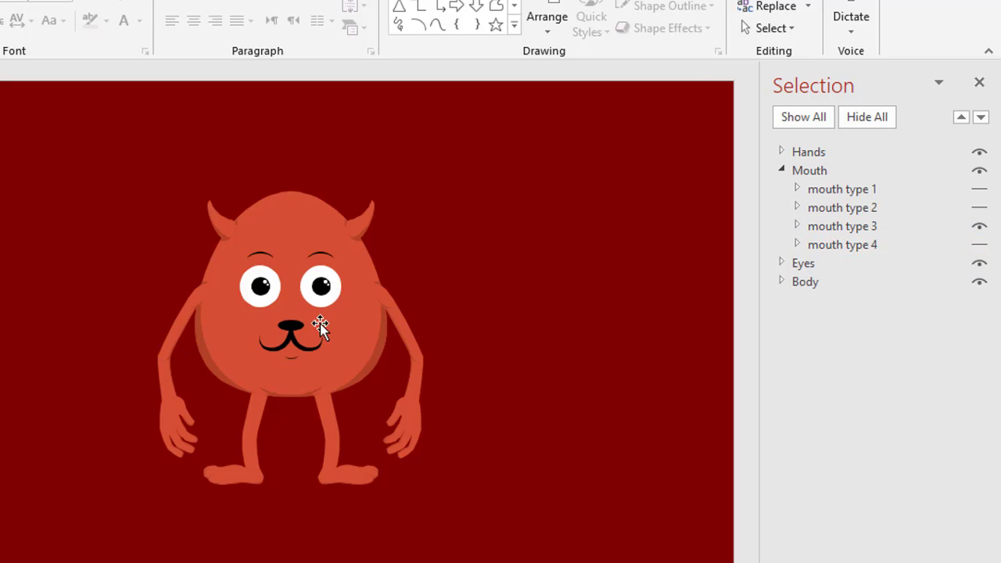
Step: Show mouth 15 of mouth type 4 as the character's mouth instead of mouth type 3, and collapse mouth type 4
click(797, 244)
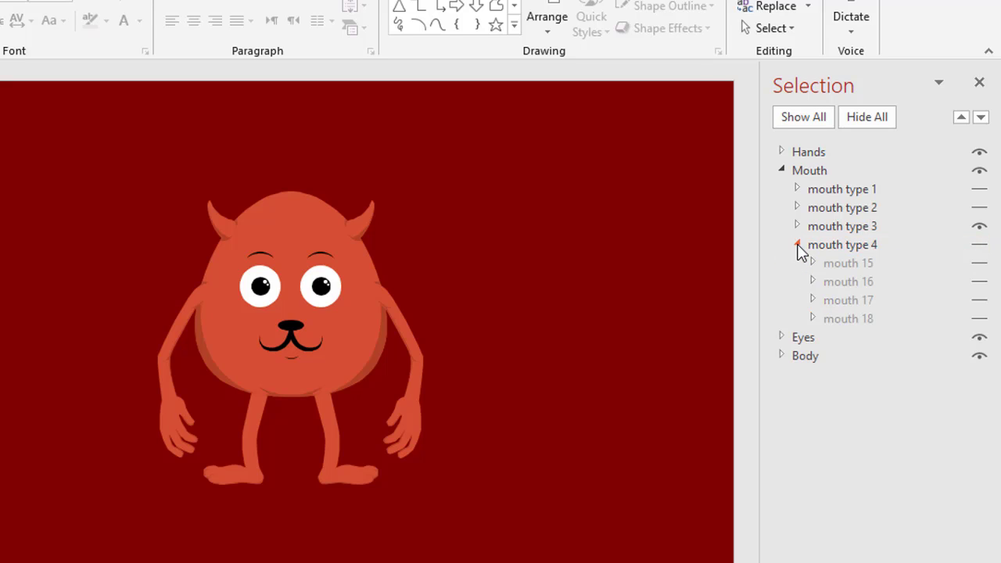
click(979, 263)
click(979, 226)
click(798, 246)
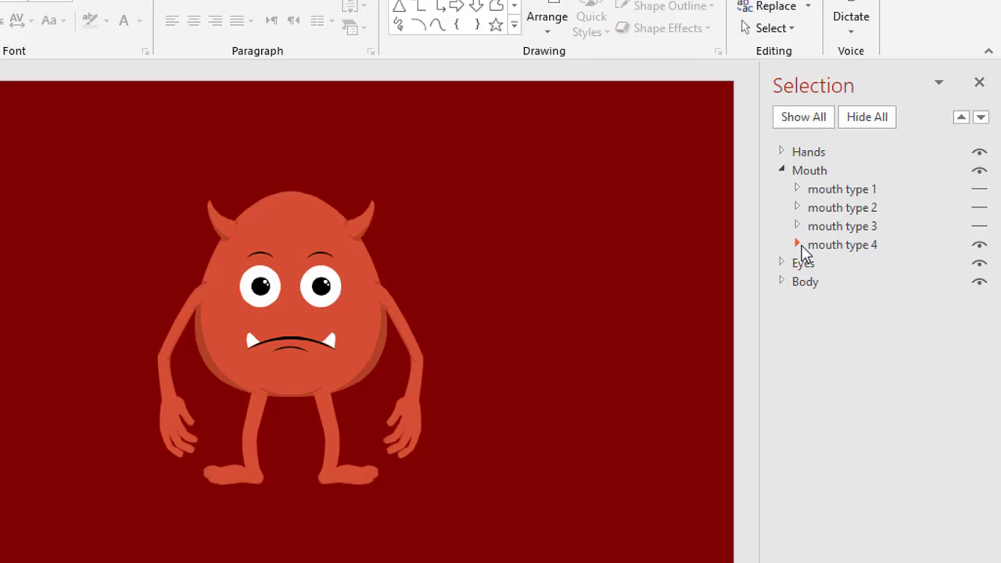
Step: Replace mouth type 4 with mouth type 2 on the character, previewing mouth type 3 in between and hiding it again
click(979, 245)
click(982, 227)
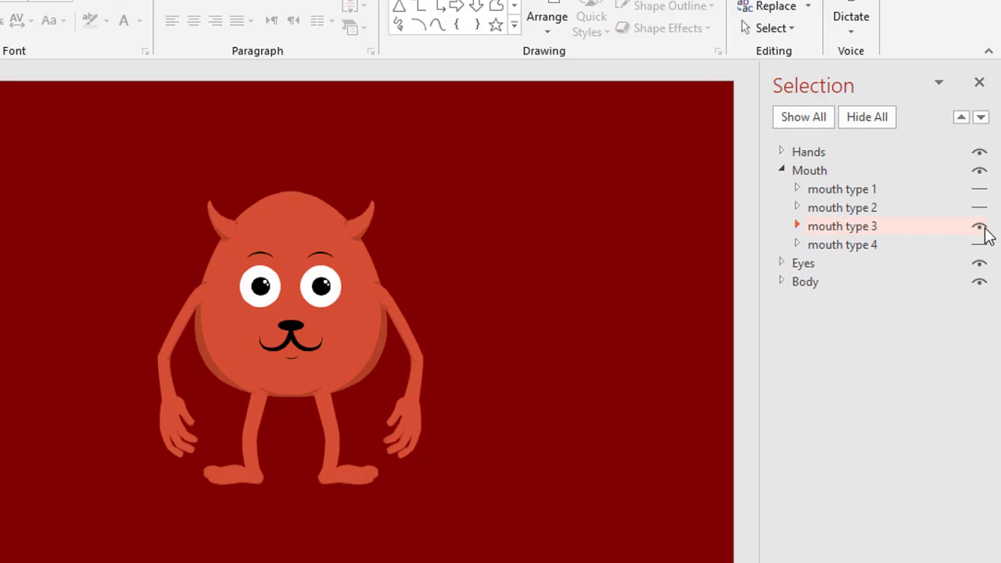
click(982, 228)
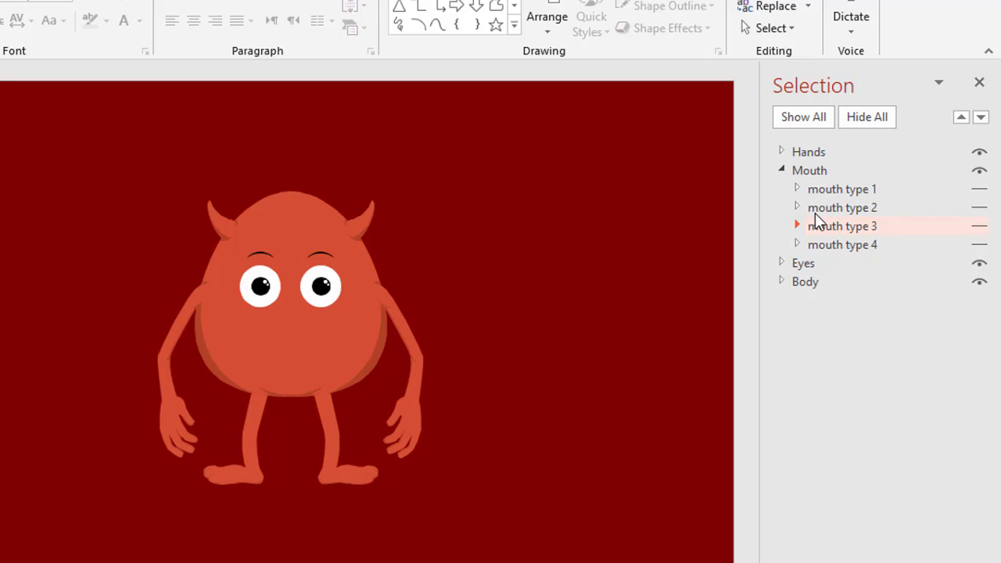
click(979, 213)
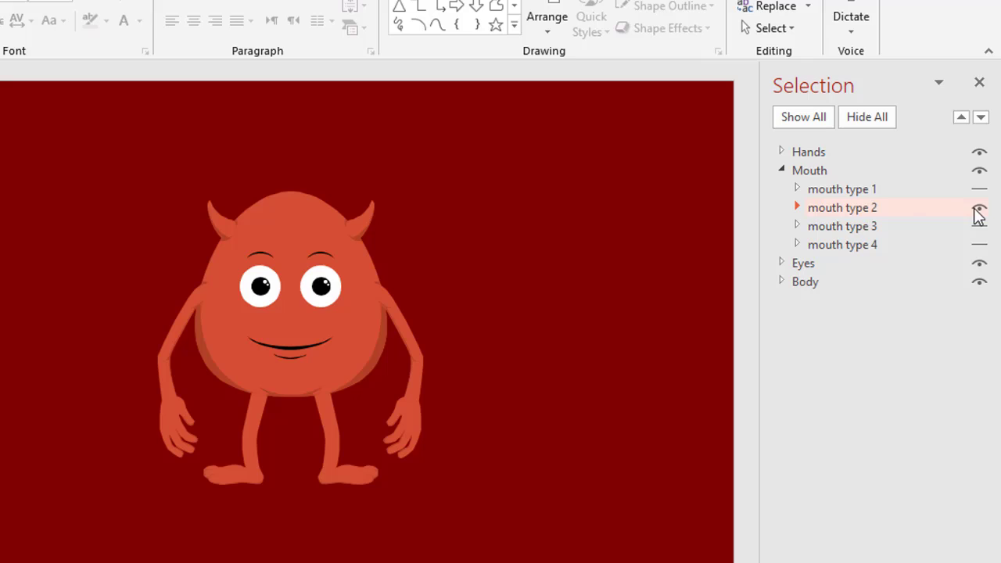
Step: Within mouth type 2, show mouth 7 instead of mouth 9 after previewing mouth 8, and collapse the Mouth group
click(796, 207)
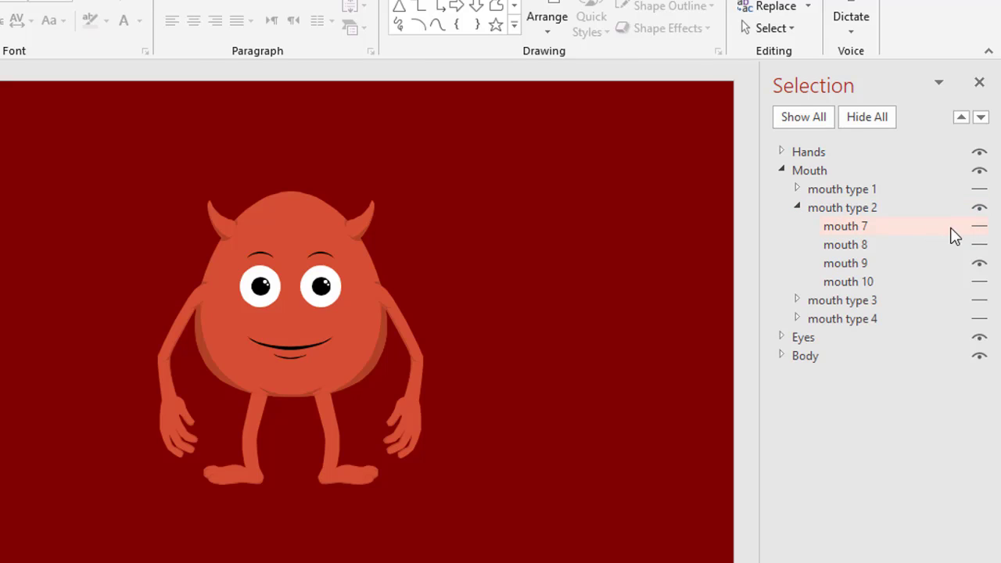
click(980, 262)
click(980, 244)
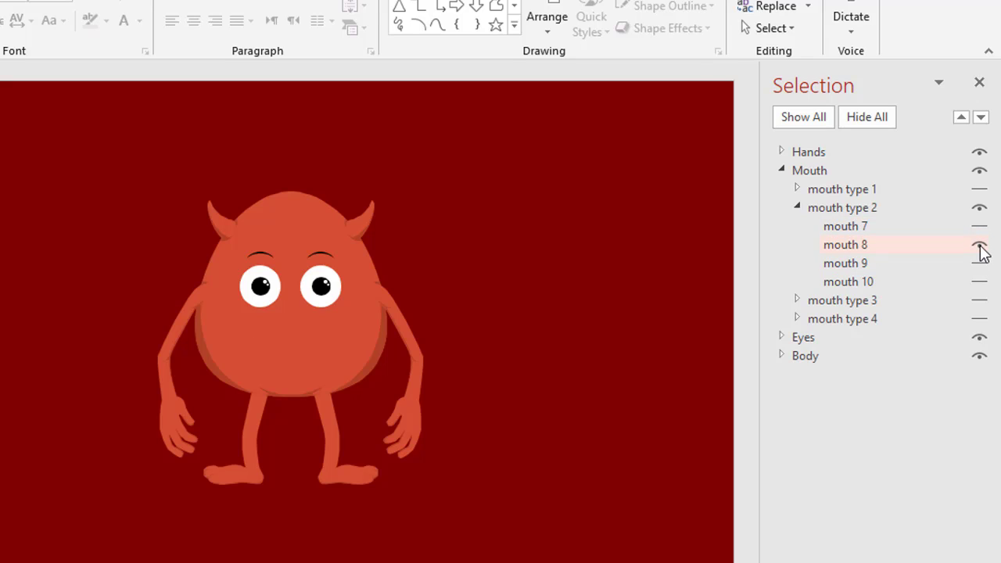
click(980, 244)
click(980, 226)
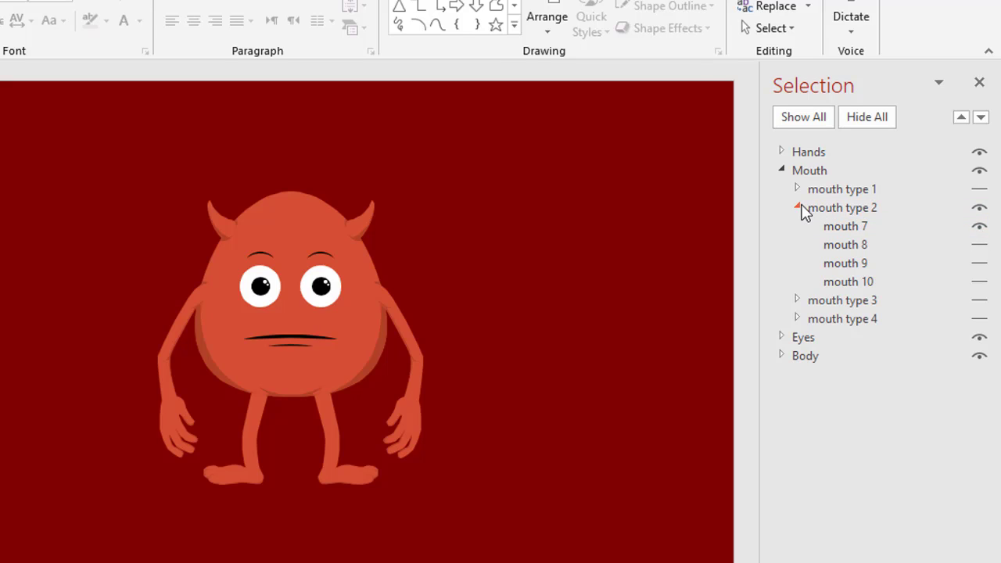
click(799, 207)
click(780, 170)
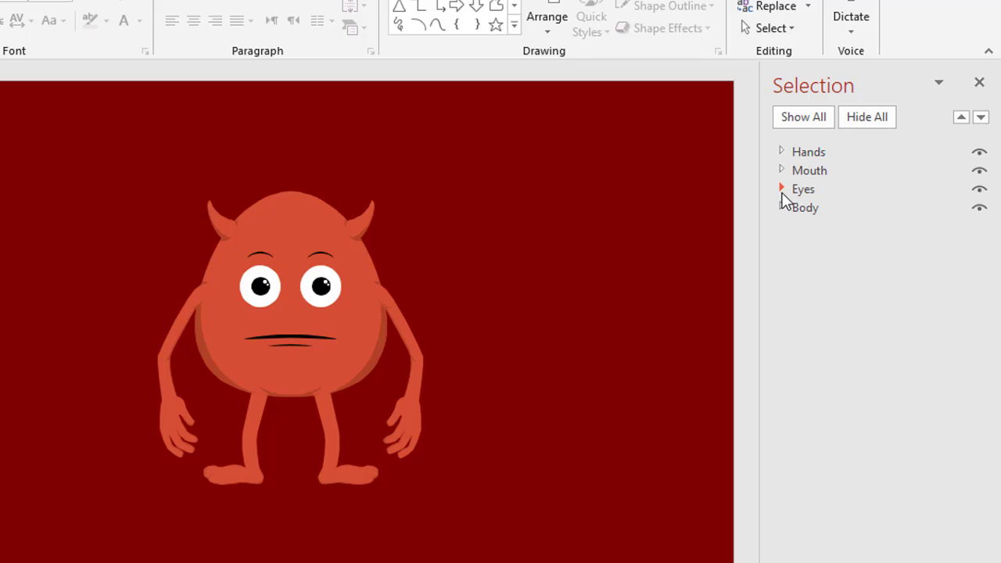
Step: Expand the Eyes group and collapse its eyes type 1, 2, 3 and 4 subgroups
click(782, 191)
click(796, 172)
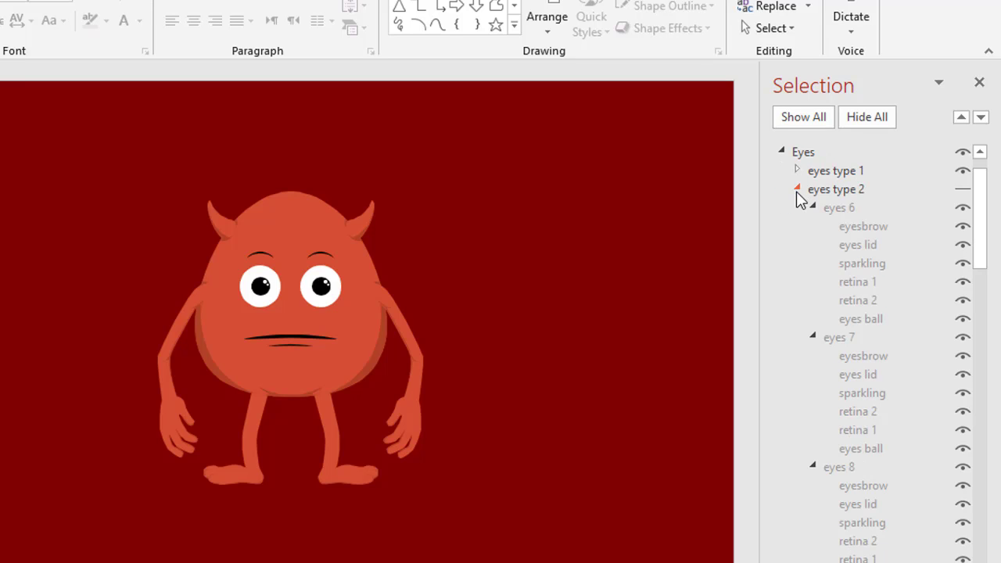
click(796, 189)
click(797, 207)
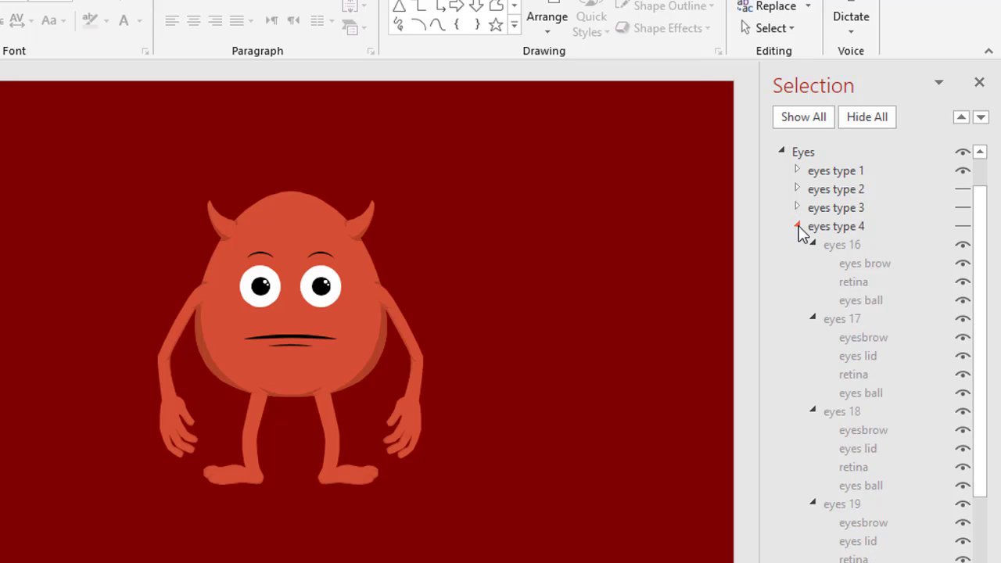
click(798, 227)
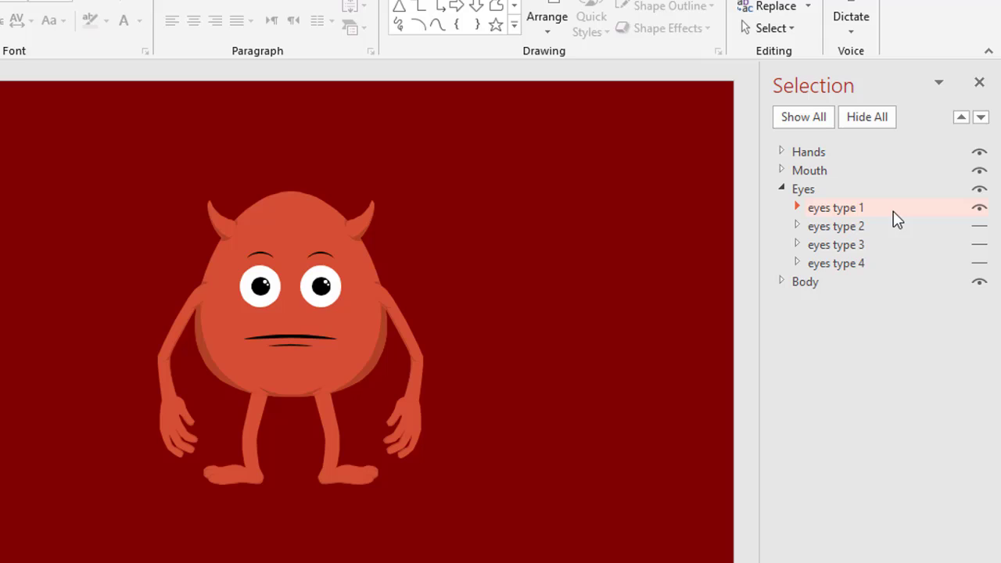
Step: Expand eyes type 1 and collapse its eyes 1, 2, 3, 4 and 5 subgroups
click(797, 207)
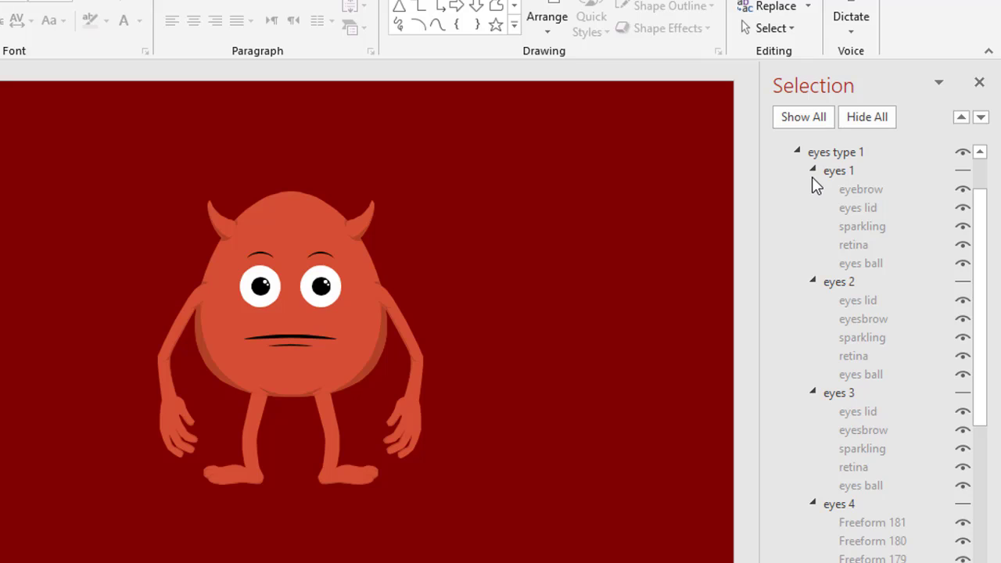
click(812, 171)
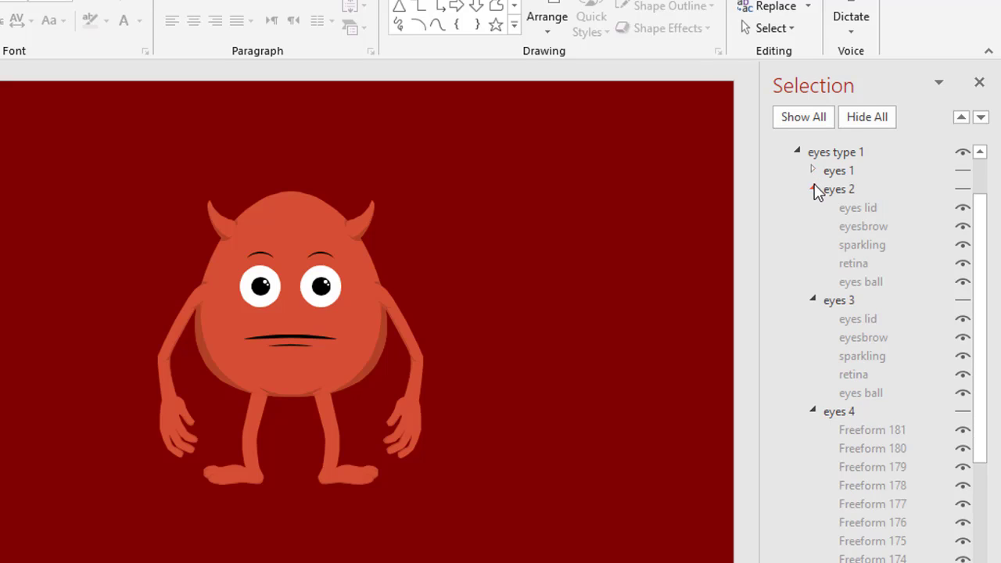
click(814, 188)
click(813, 207)
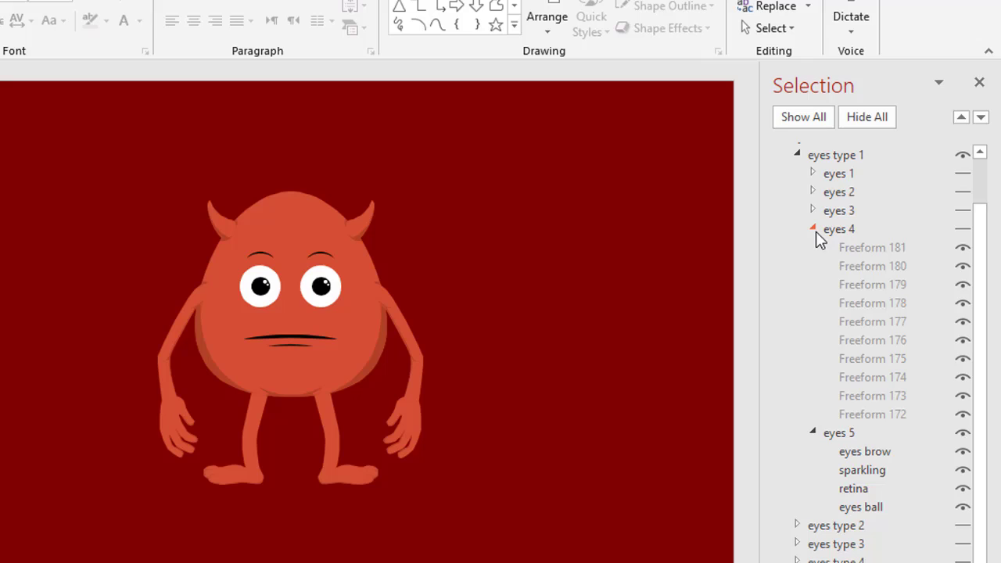
click(813, 230)
click(813, 300)
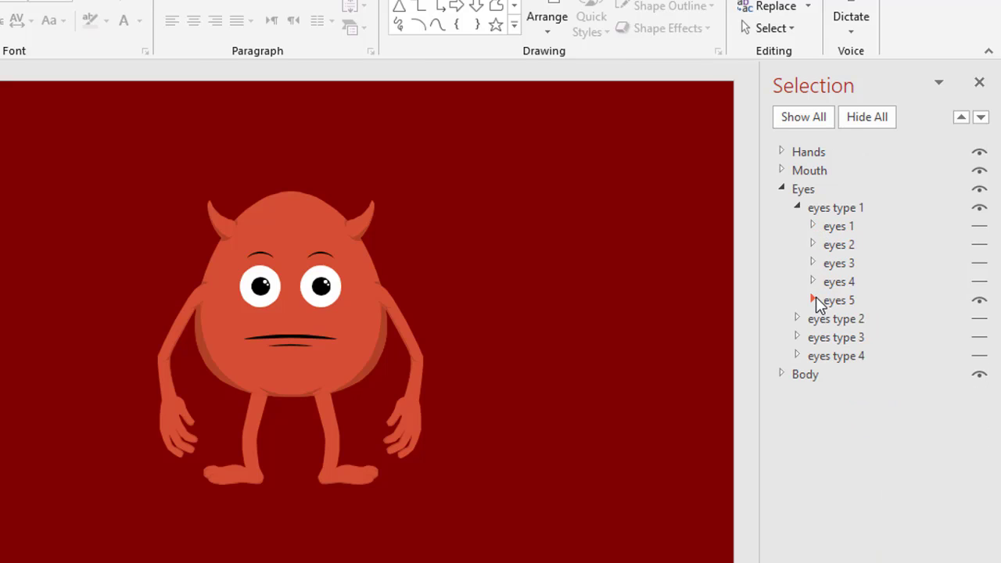
Step: Show eyes 1 instead of eyes 5 on the character, previewing eyes 4 and eyes 3 in between and hiding each again
click(979, 301)
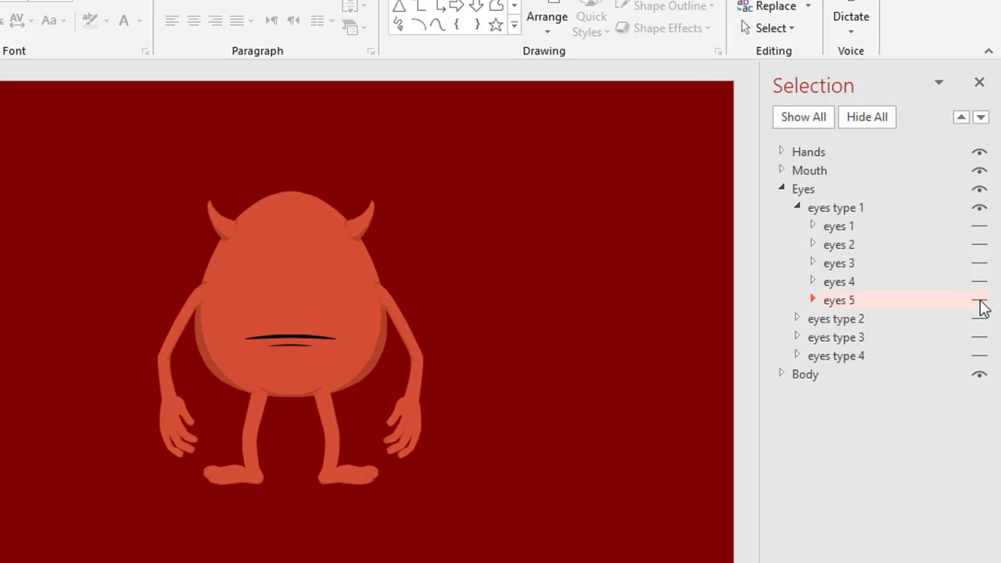
click(979, 283)
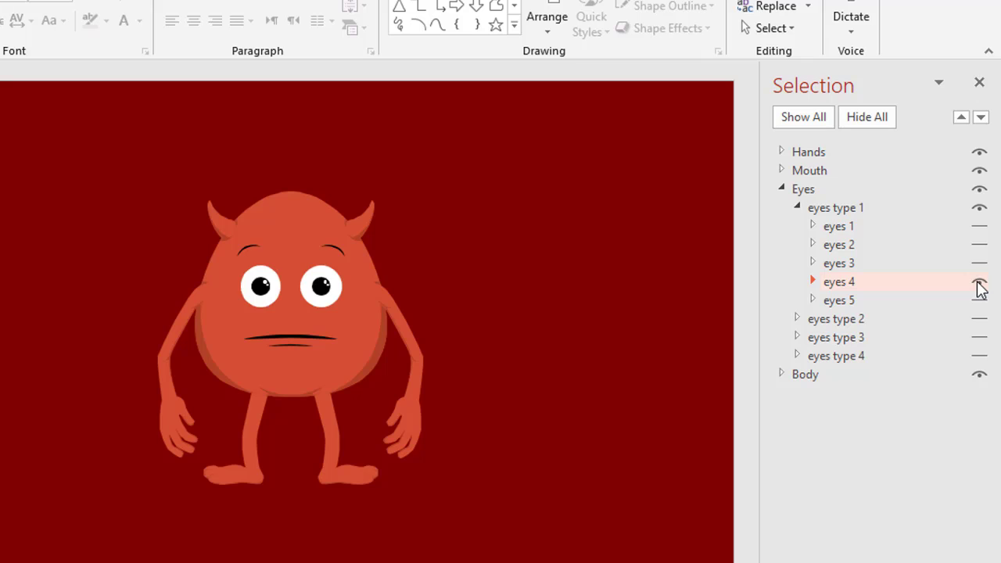
click(979, 284)
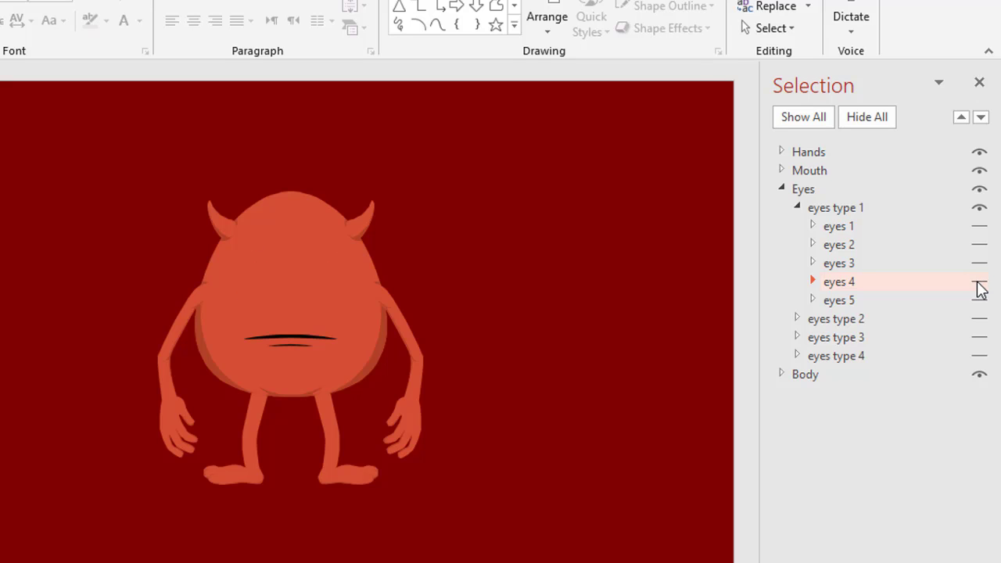
click(978, 264)
click(979, 264)
click(977, 226)
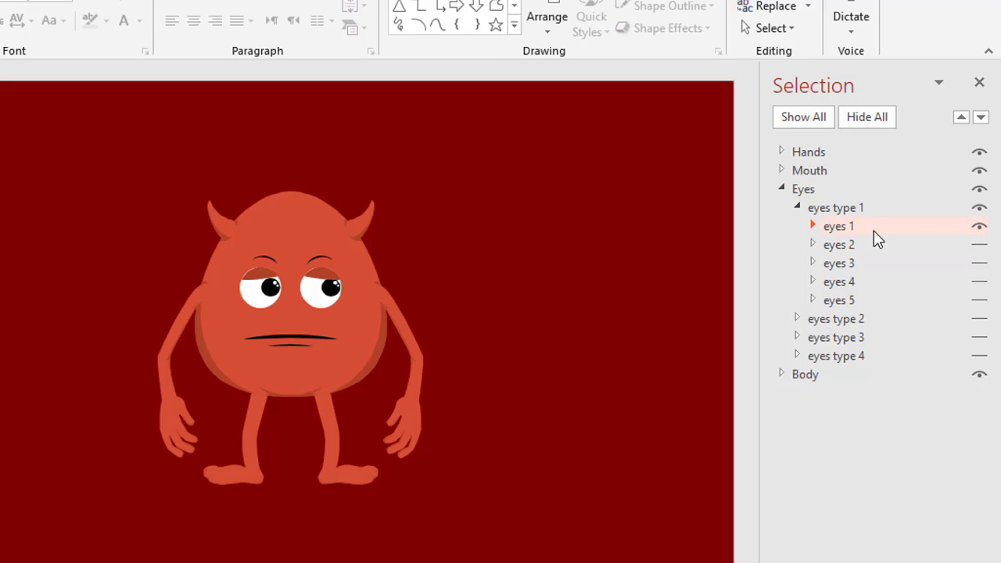
Step: Expand eyes 1 within eyes type 1 to inspect its parts, hiding its eyebrow briefly and showing it again
click(796, 208)
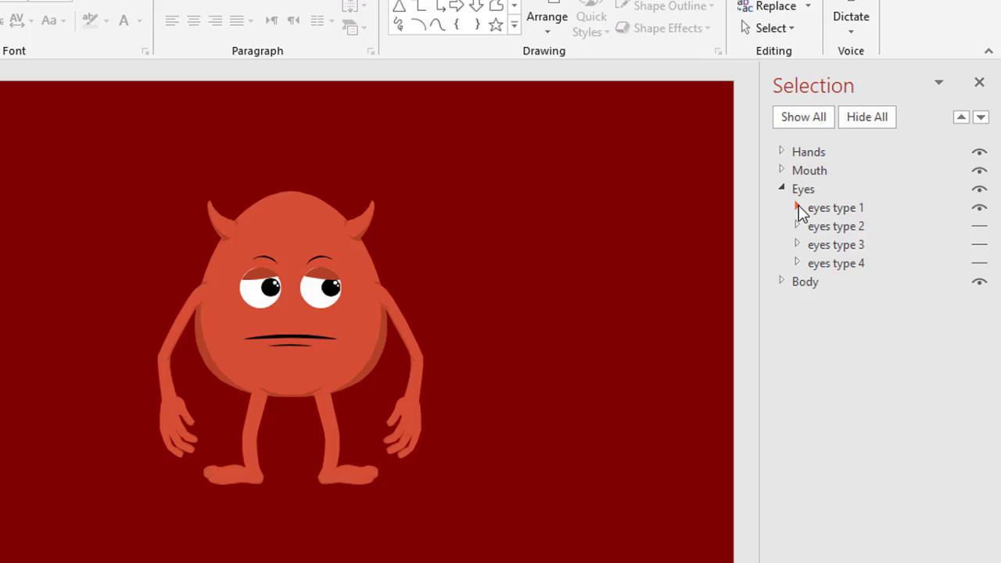
click(797, 208)
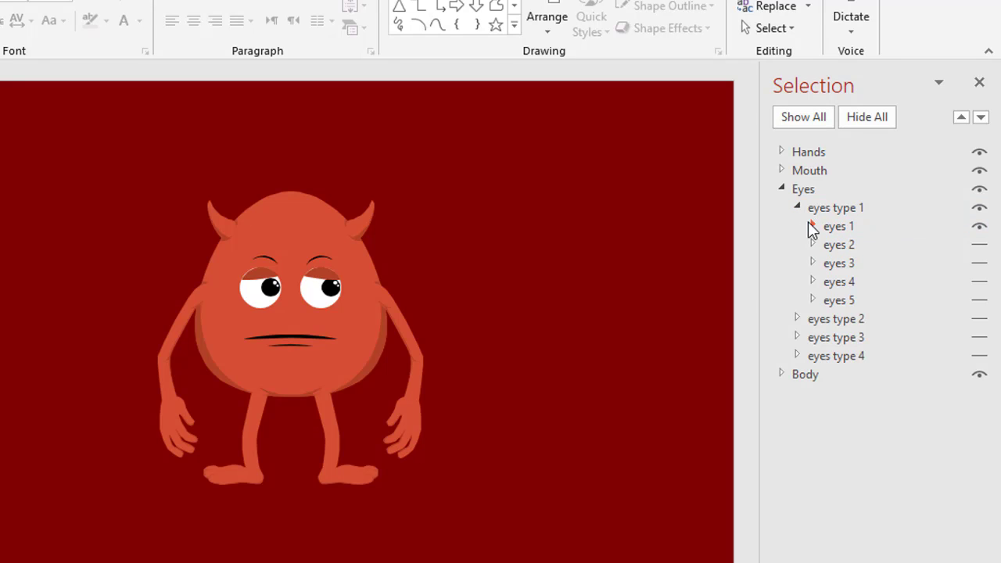
click(813, 226)
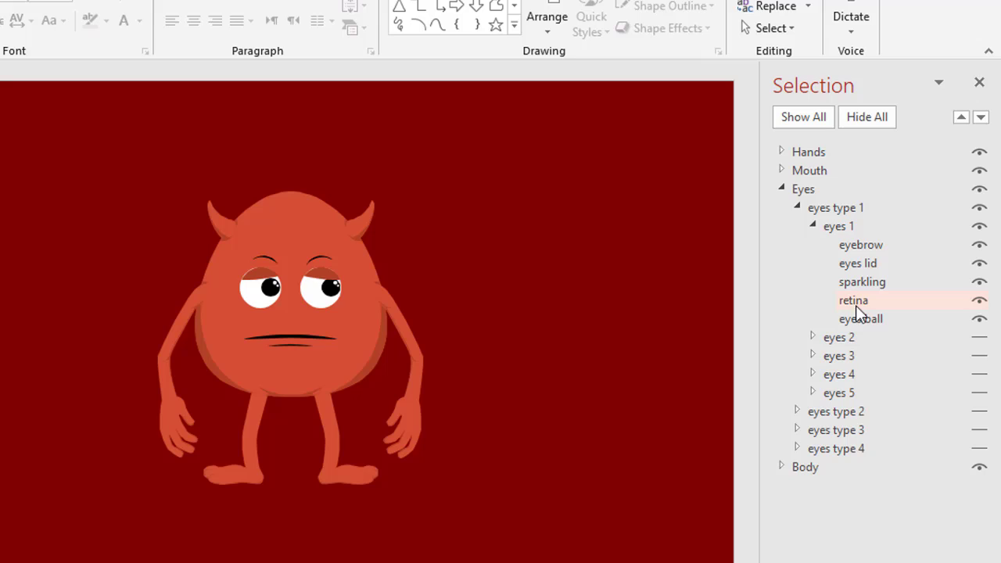
click(979, 245)
click(979, 245)
Step: Collapse the Eyes group, and expand the Body group to review its component shapes before collapsing it again
click(781, 189)
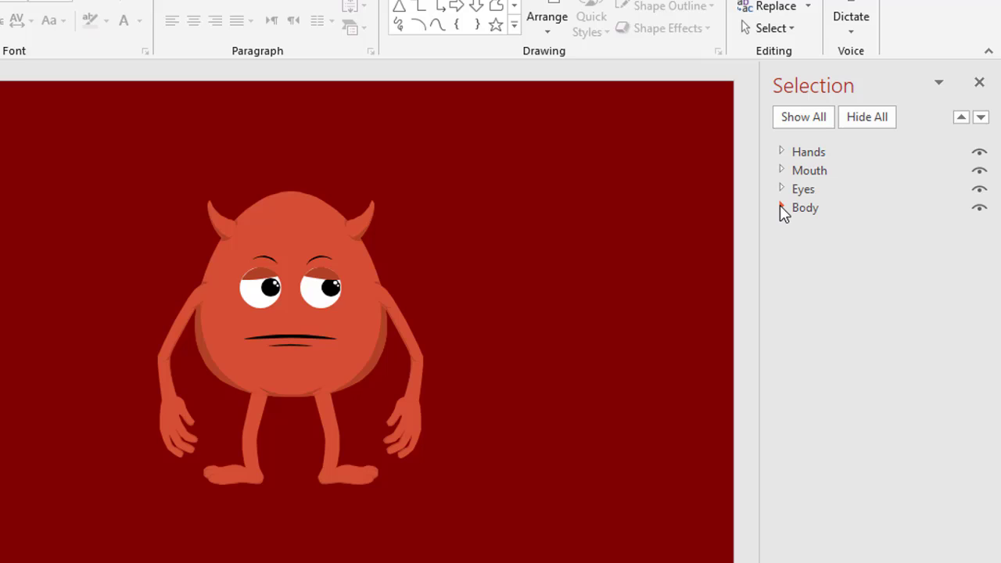
click(779, 206)
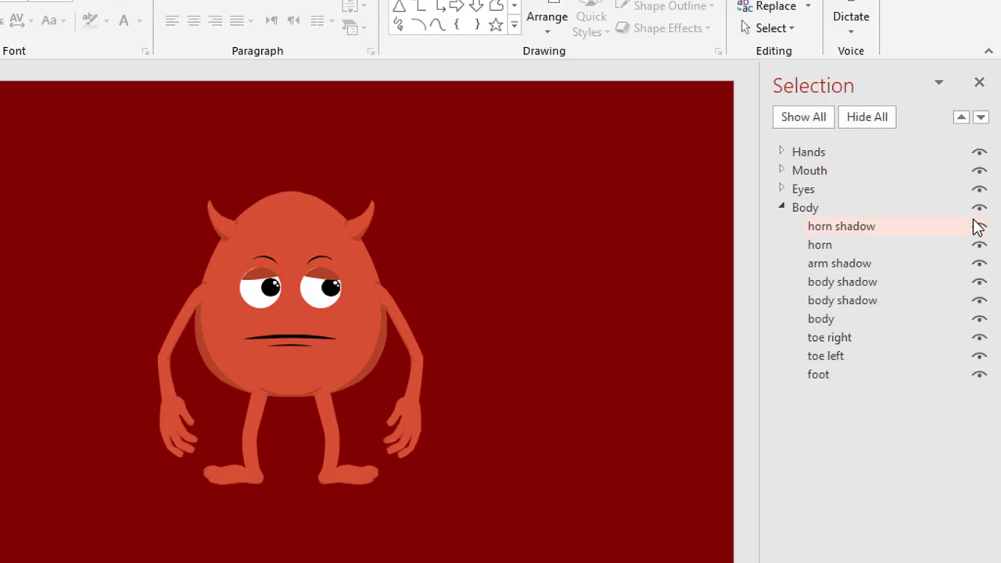
click(780, 207)
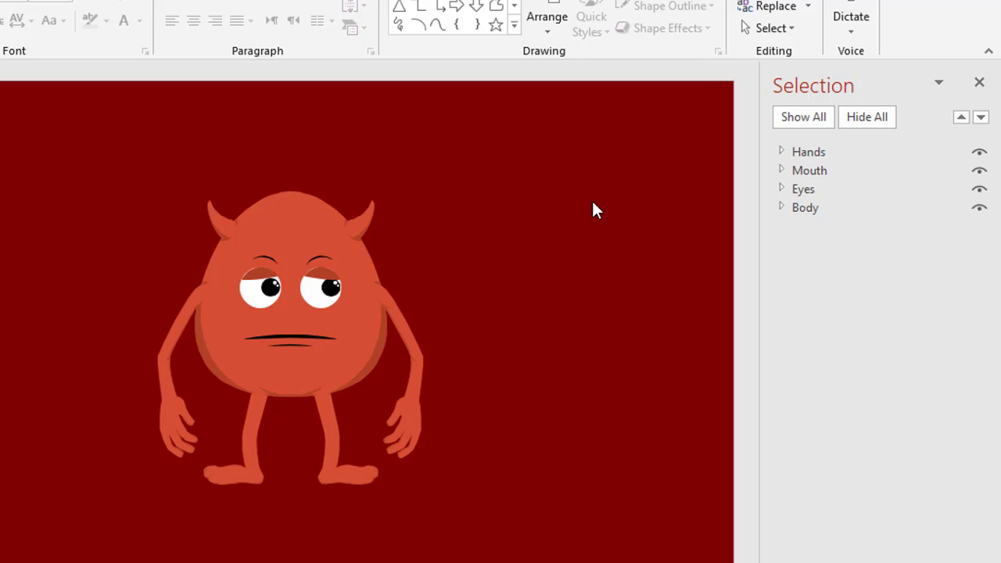